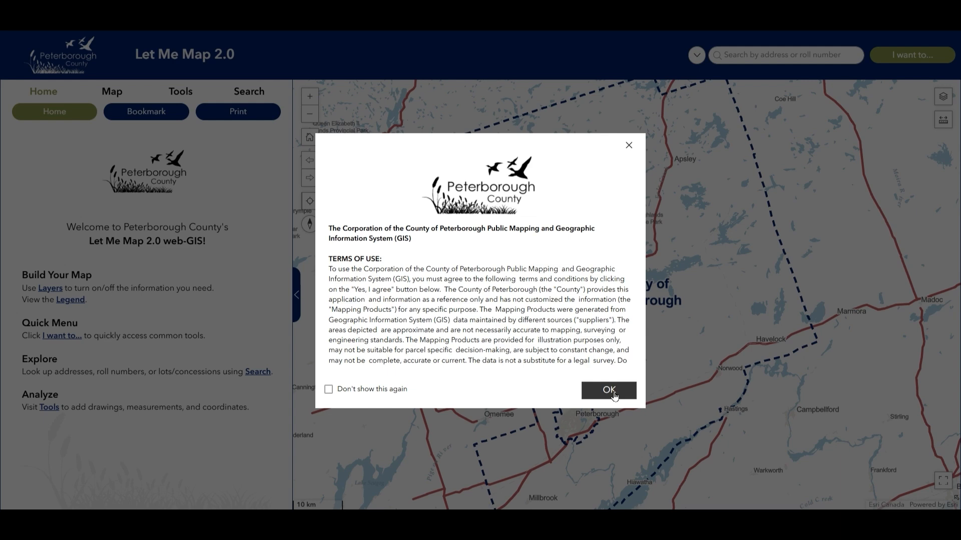
Accept the terms of use, then collapse, restore and slightly widen the side panel.
left_click(613, 395)
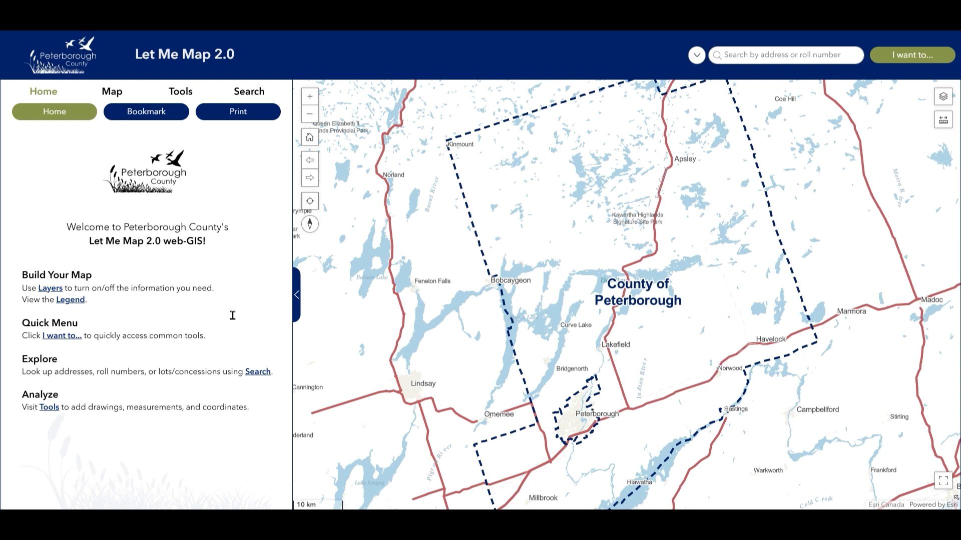
left_click(298, 303)
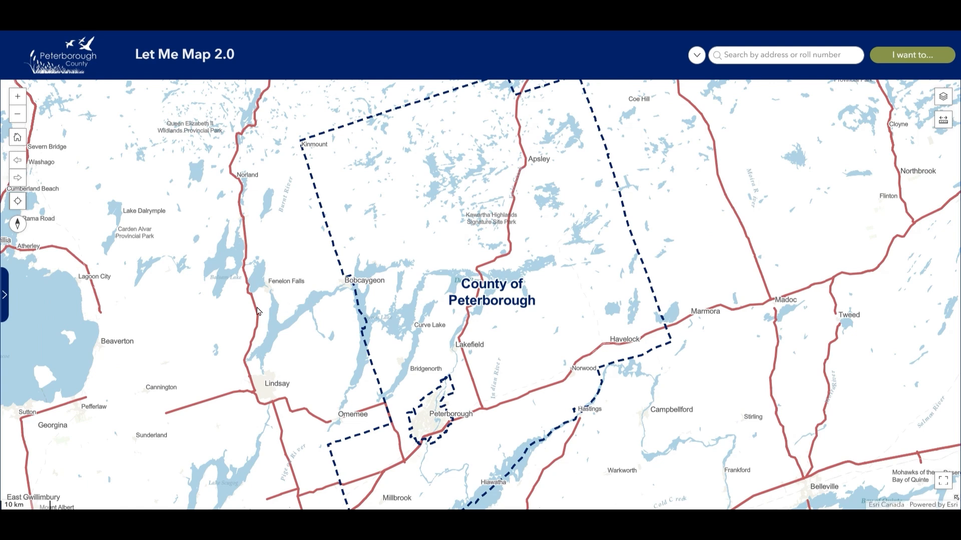
left_click(10, 309)
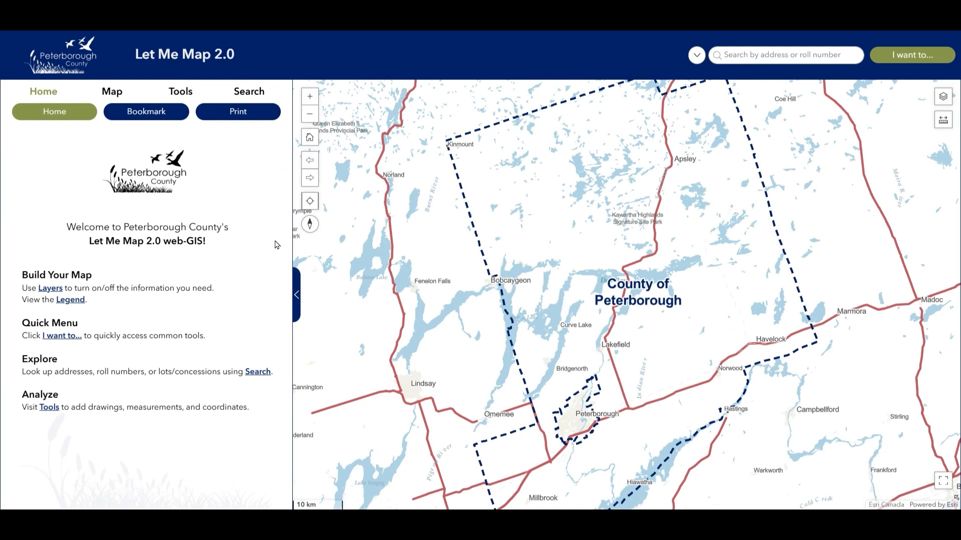
mouse_move(298, 246)
left_mouse_down()
mouse_move(358, 246)
mouse_move(303, 248)
left_mouse_up()
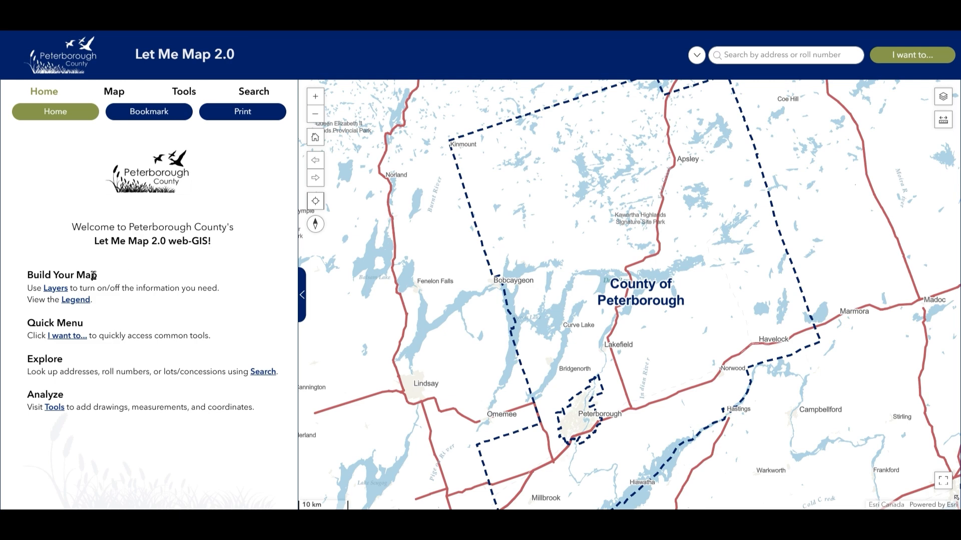
Show the map layers list, glance at the Home page and legend, then return to the layer checkboxes.
left_click(68, 290)
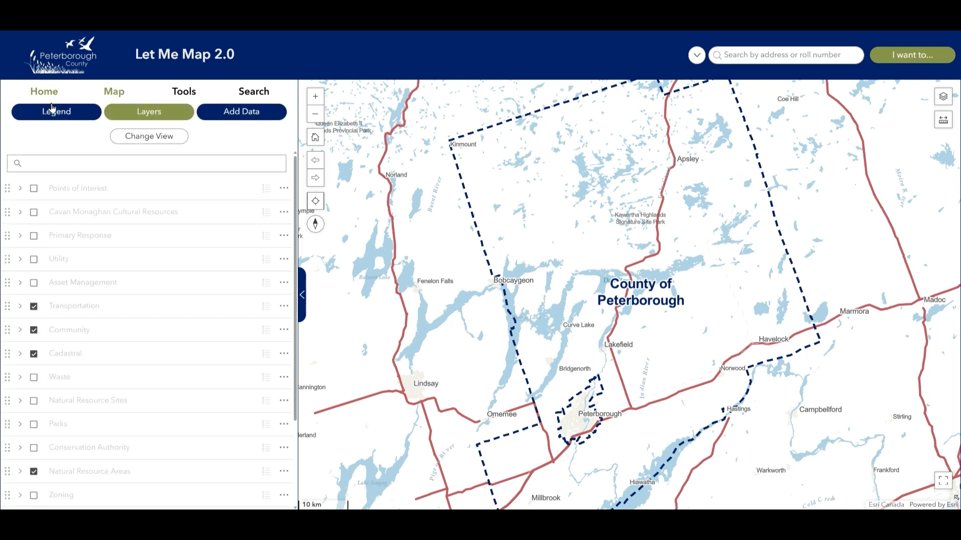
left_click(56, 96)
left_click(115, 93)
left_click(80, 118)
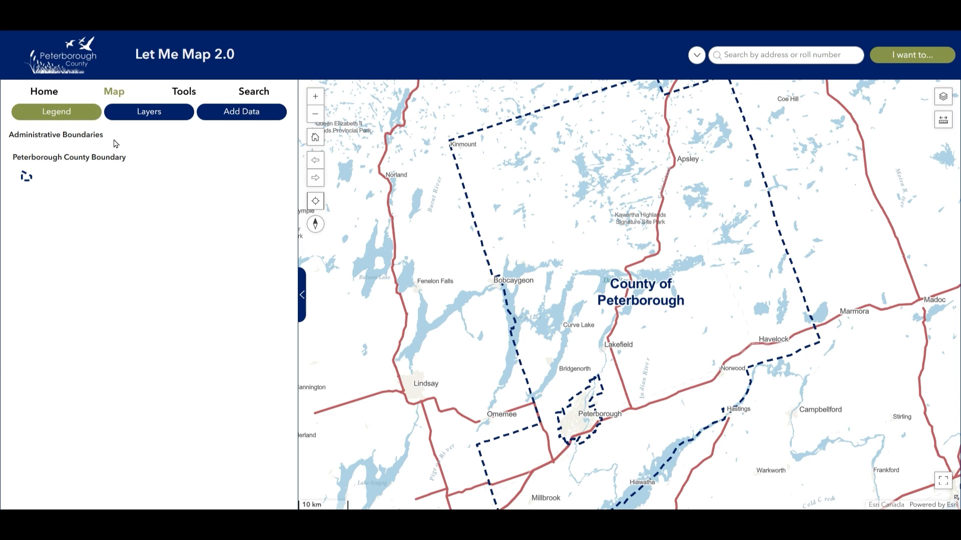
left_click(145, 118)
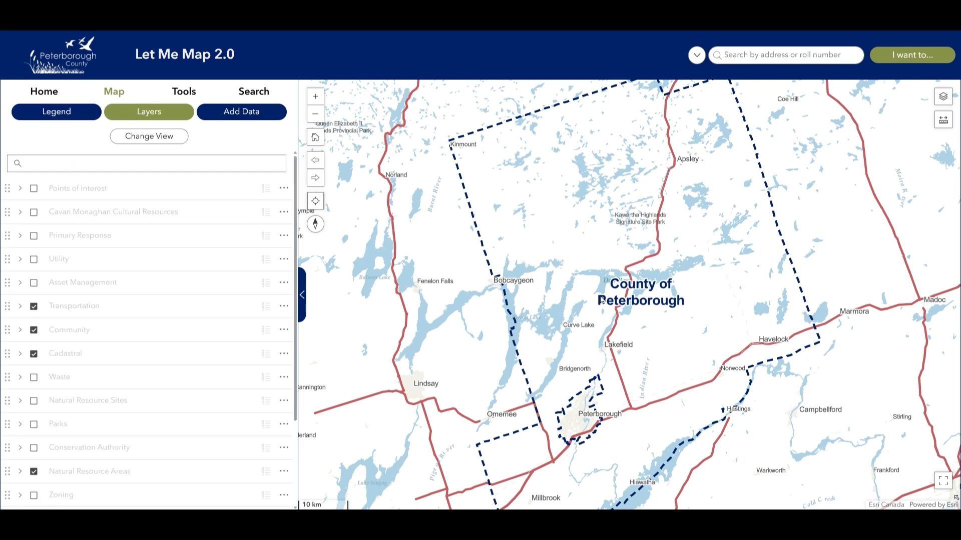
Zoom in to 1 km scale and toggle the Points of Interest layer on and off.
scroll(653, 313, "up", 1)
scroll(653, 314, "up", 1)
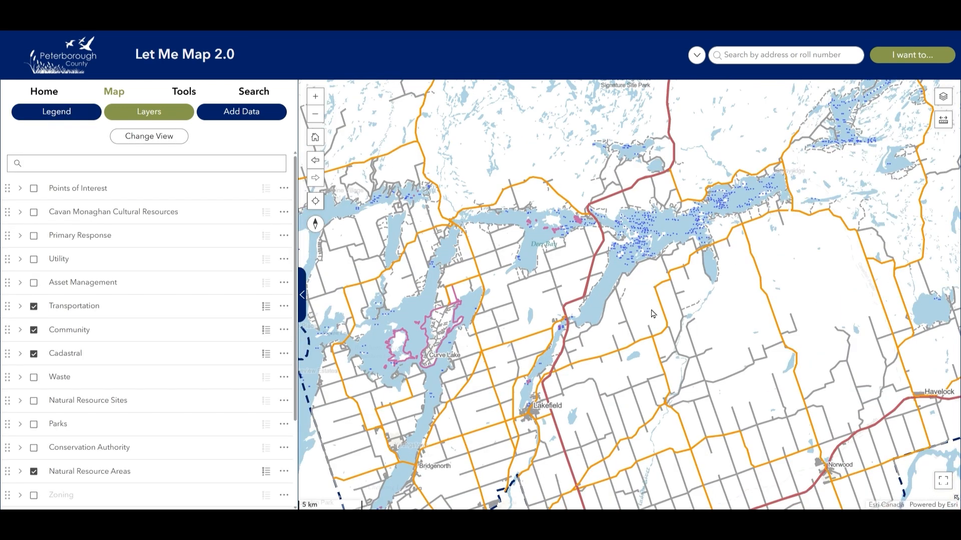
left_click(318, 100)
left_click(319, 101)
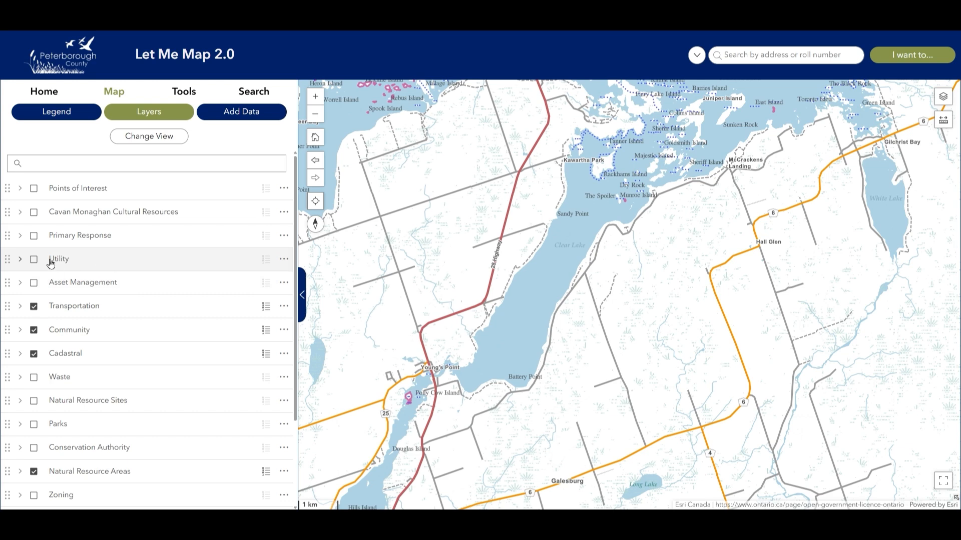
left_click(36, 188)
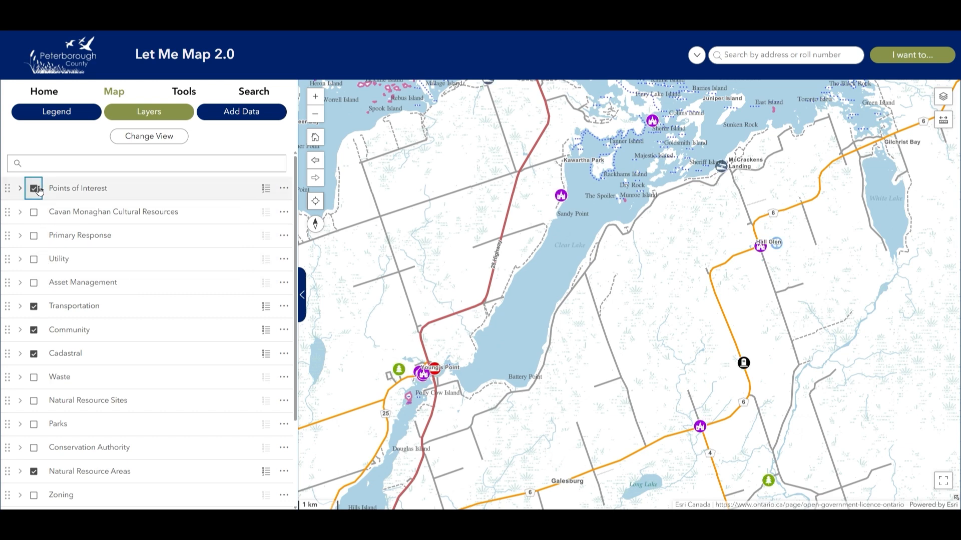
left_click(36, 189)
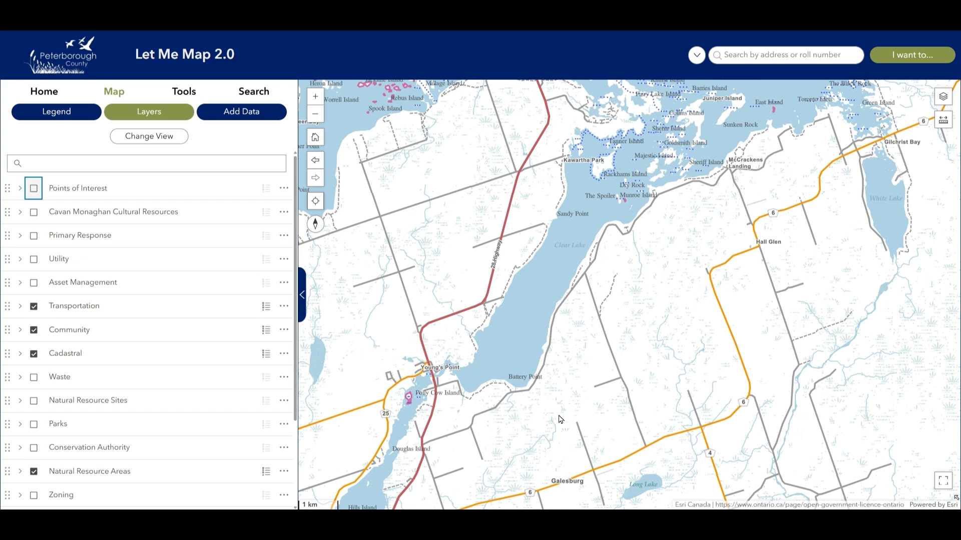
Pan past Galesburg, step between full-county and previous extents, then rotate the map about 15° clockwise.
left_click_drag(561, 419, 561, 277)
left_click_drag(569, 388, 570, 225)
left_click(323, 143)
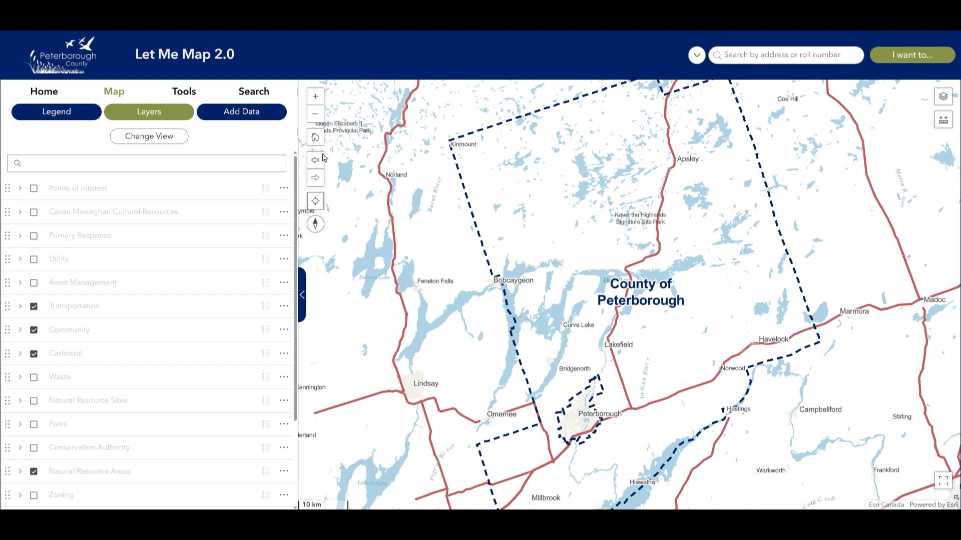
left_click(317, 163)
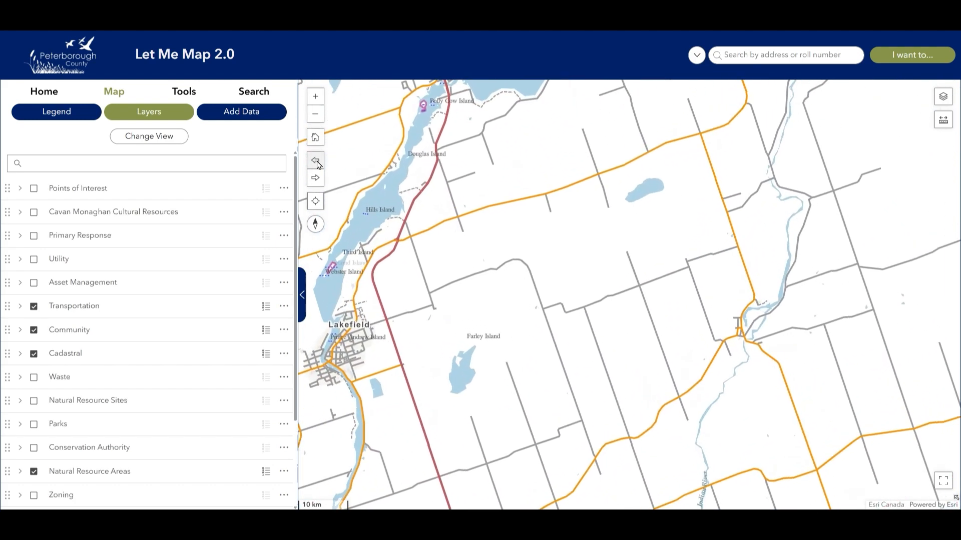
left_click(316, 179)
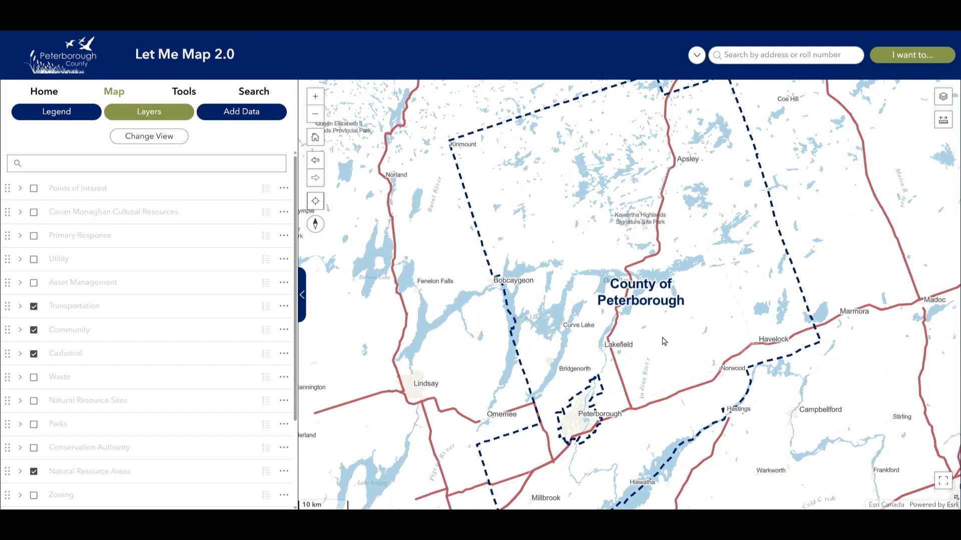
left_click_drag(674, 342, 647, 331)
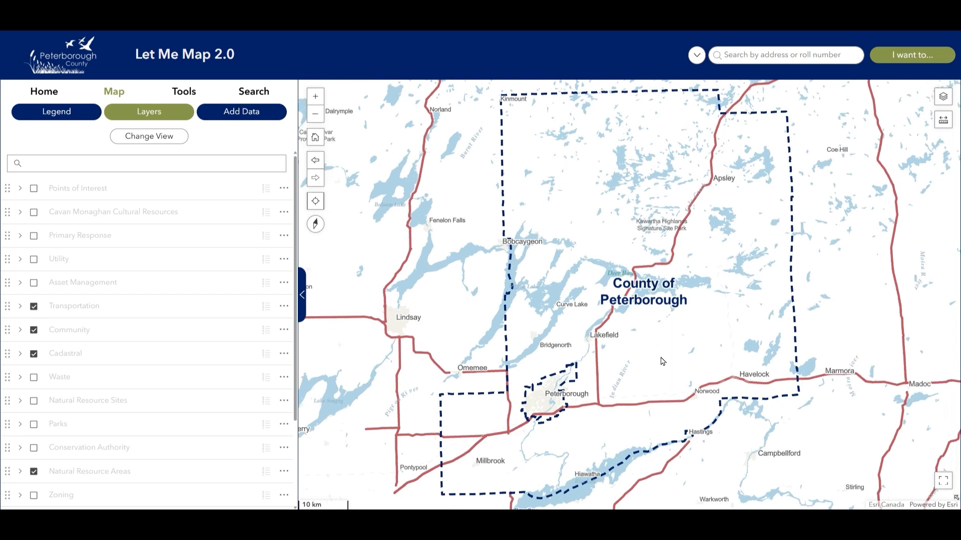
Reset the map to north-up and show the legend in the floating Layers panel.
left_click(316, 226)
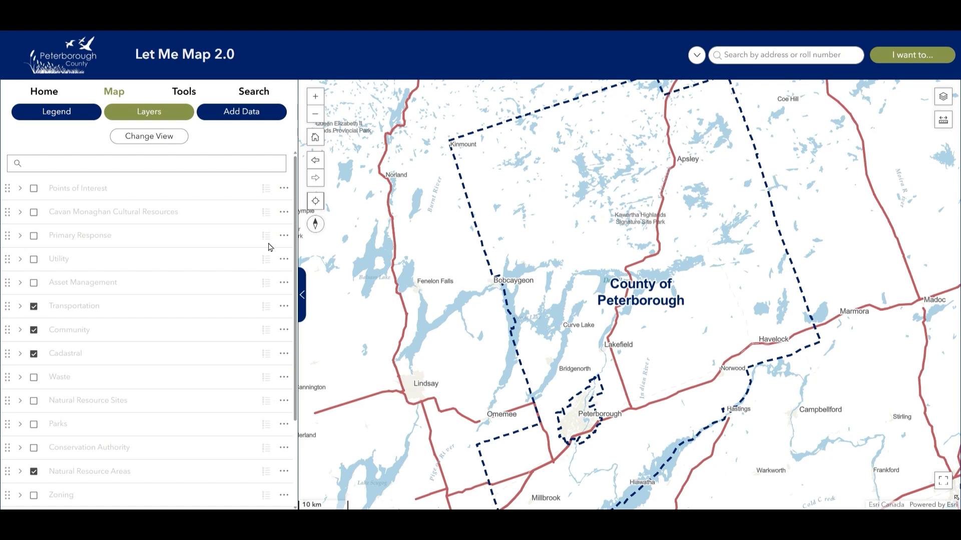
left_click(954, 95)
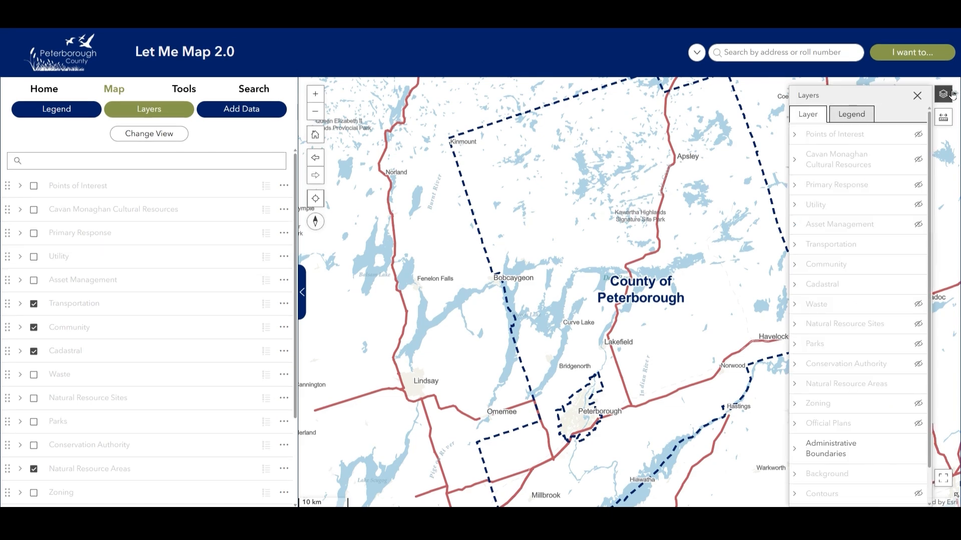
scroll(869, 215, "down", 1)
scroll(863, 201, "up", 1)
left_click(856, 116)
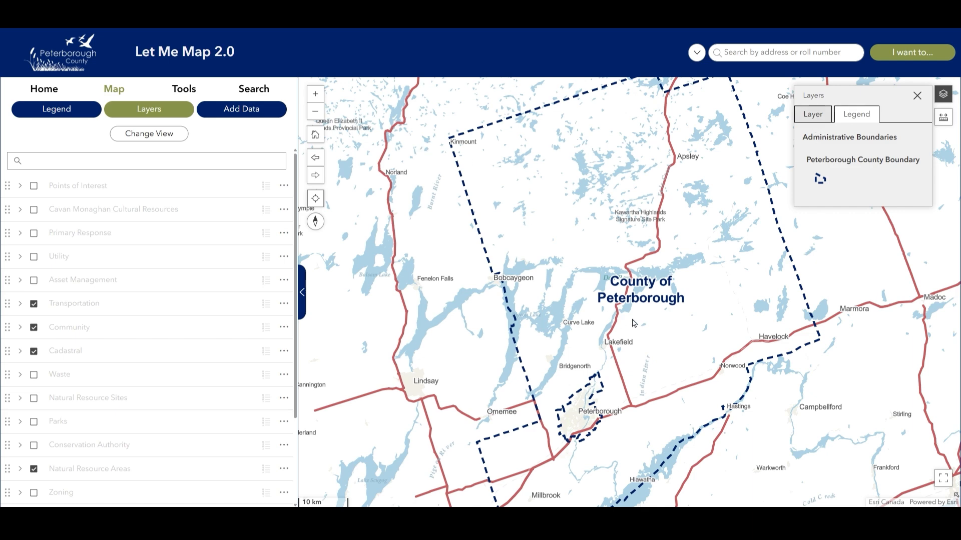
Zoom in to 200 m scale on the parcels along the highway.
scroll(647, 349, "up", 1)
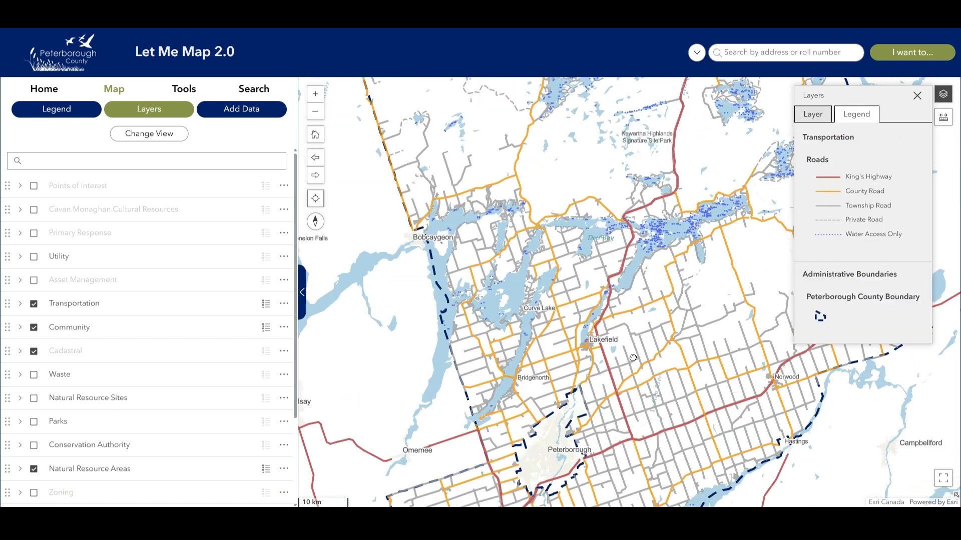
left_click_drag(632, 410, 621, 364)
scroll(621, 363, "up", 1)
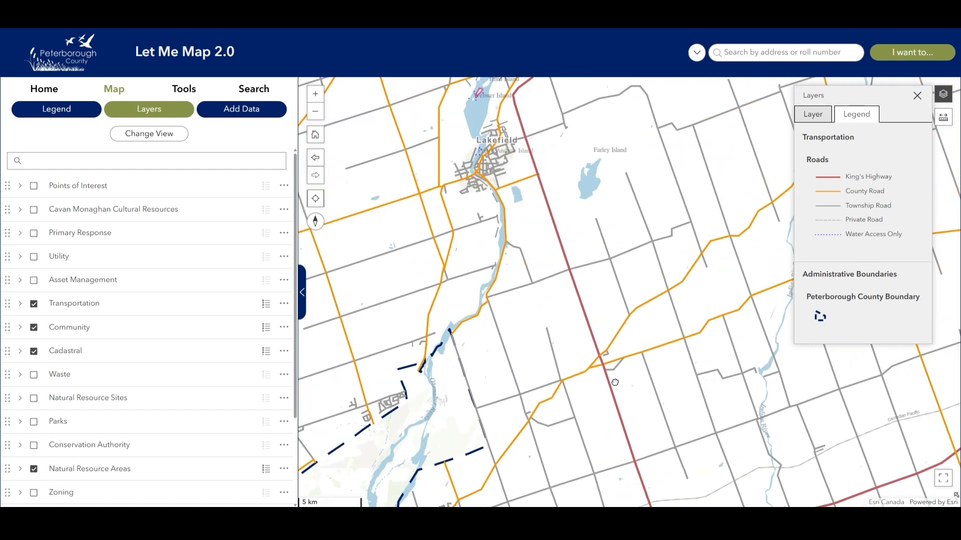
scroll(600, 371, "up", 1)
scroll(602, 369, "up", 1)
scroll(602, 368, "up", 2)
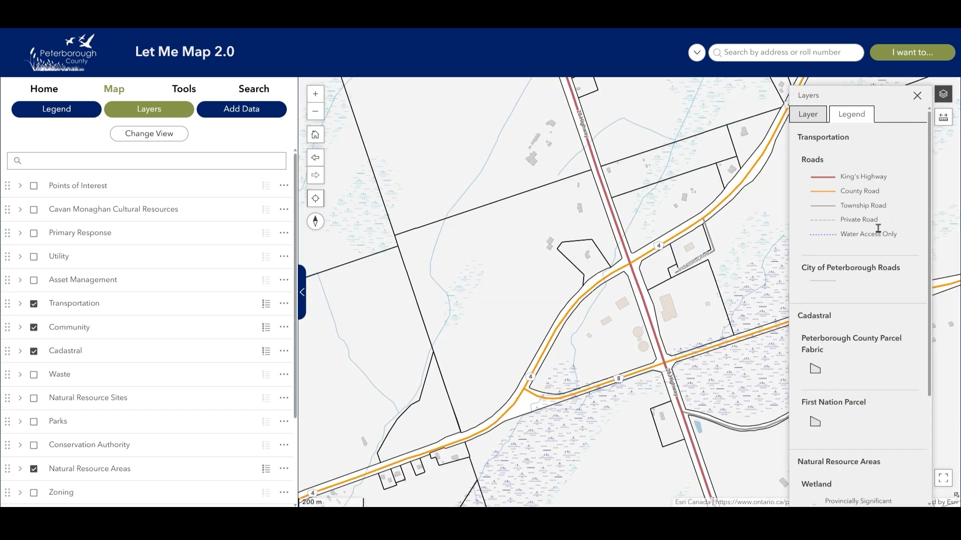
scroll(878, 228, "down", 3)
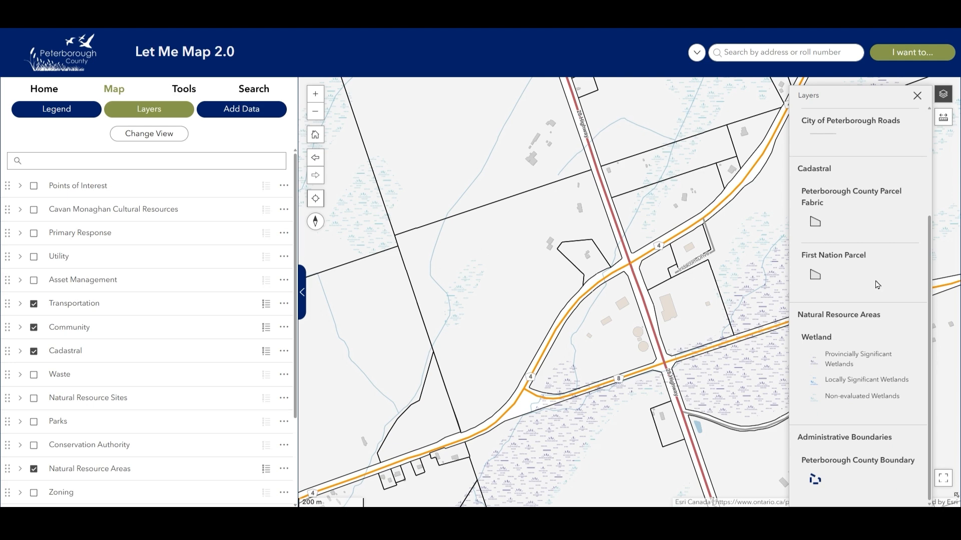
scroll(877, 285, "up", 3)
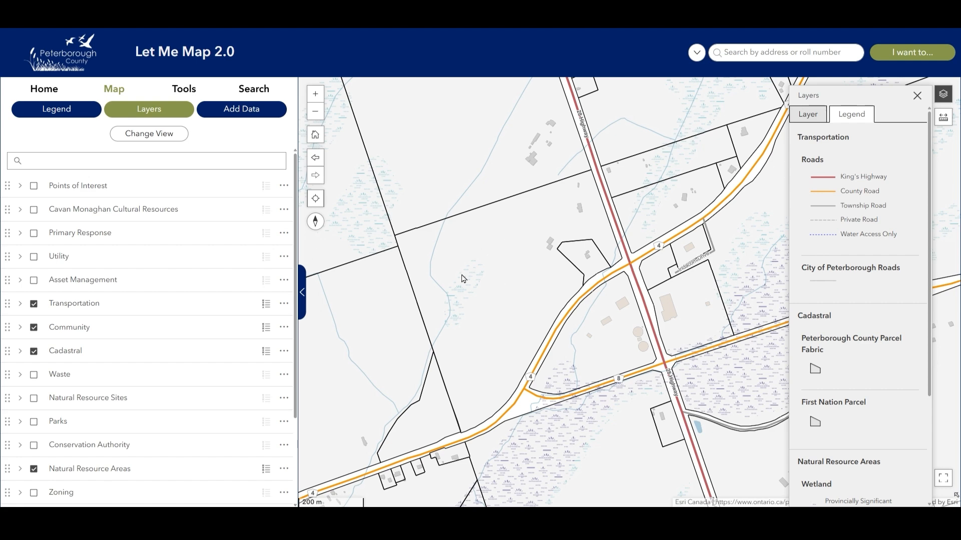
Expand Transportation, show the Roads road-type legend and zoom to the Roads extent.
left_click(20, 304)
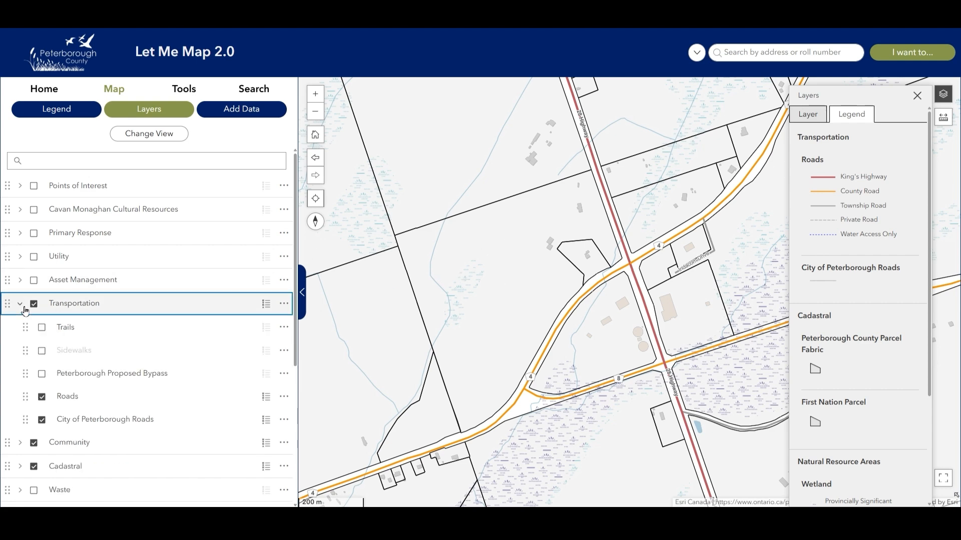
scroll(71, 320, "down", 1)
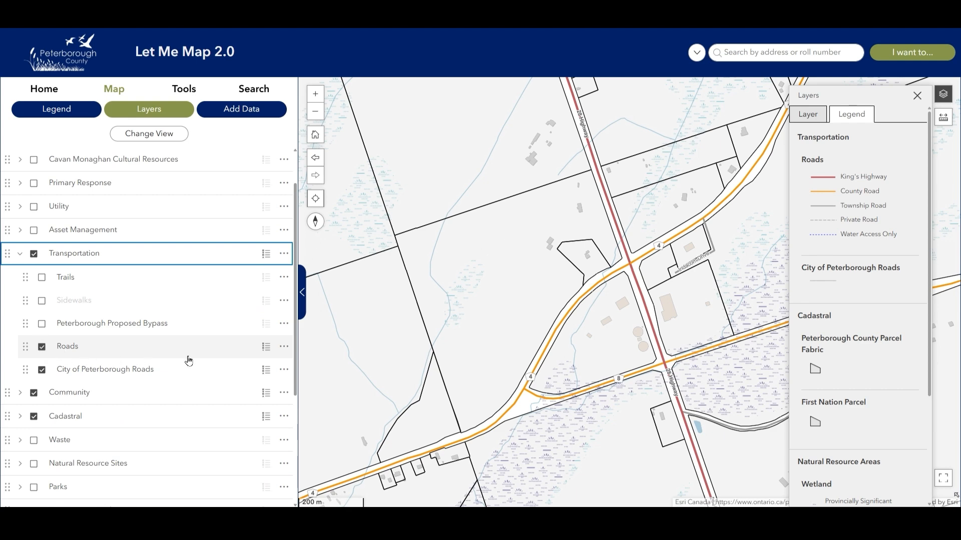
left_click(266, 347)
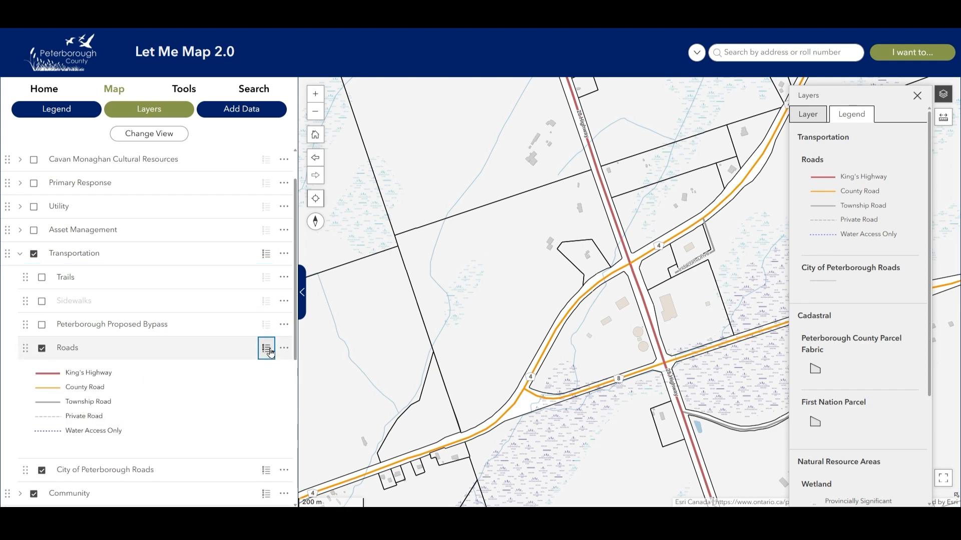
scroll(268, 352, "down", 1)
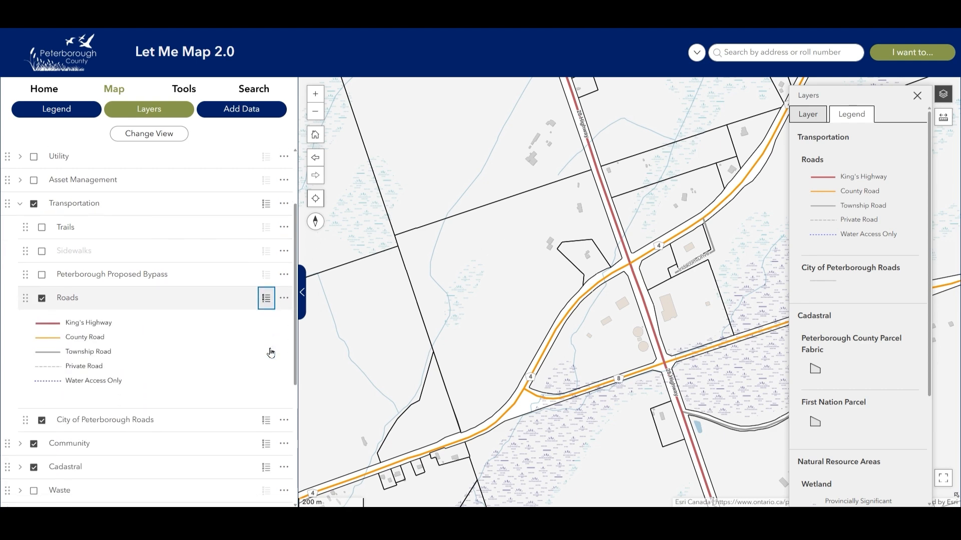
left_click(284, 298)
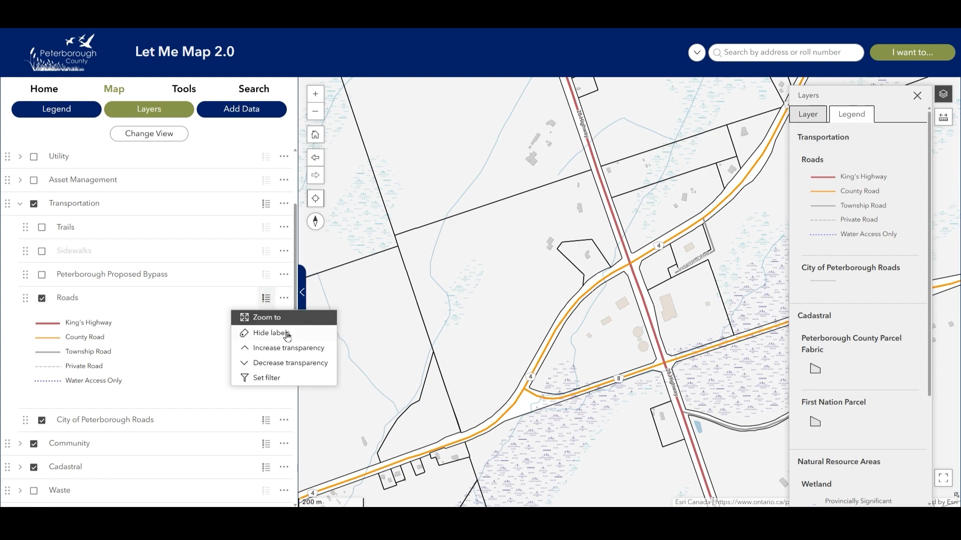
left_click(284, 322)
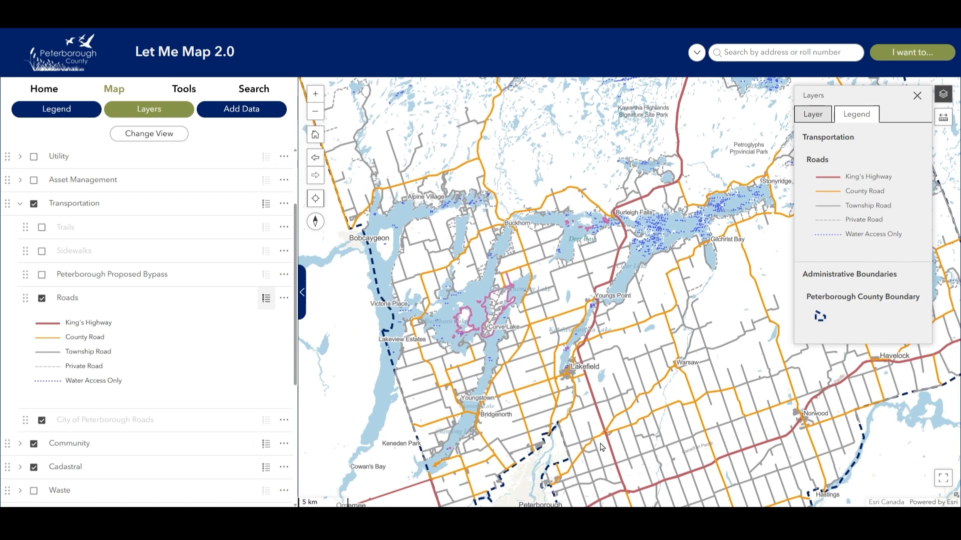
scroll(607, 441, "up", 1)
scroll(607, 441, "up", 5)
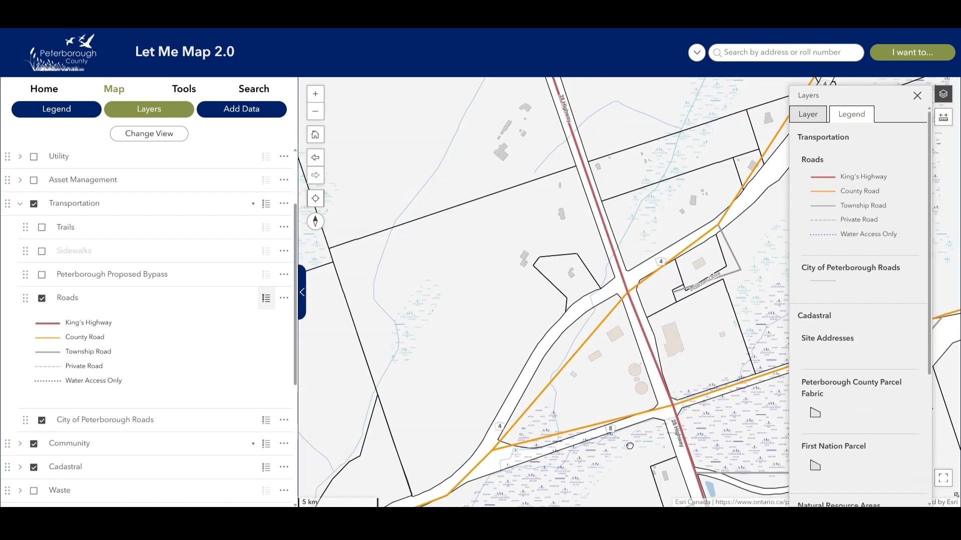
Close the floating legend and increase the Roads layer's transparency three times.
left_click(917, 96)
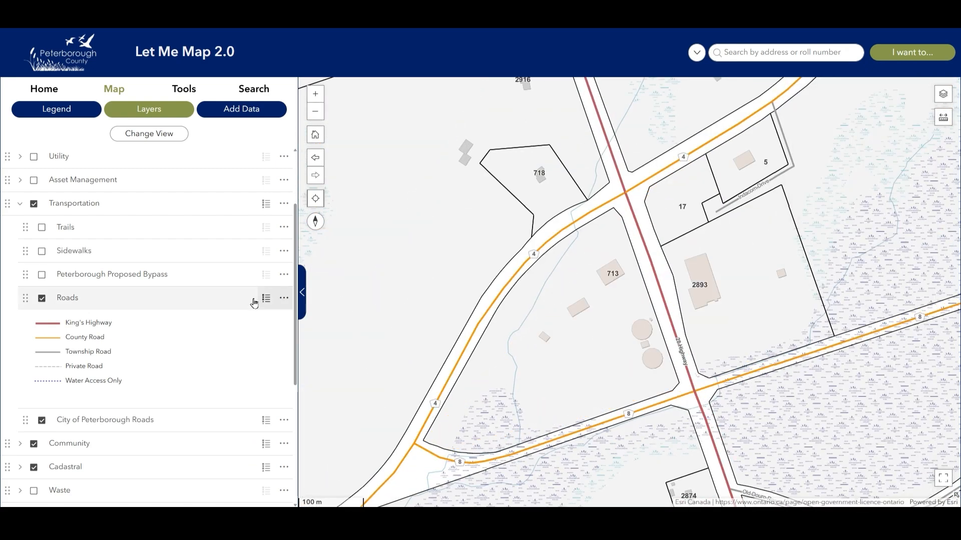
left_click(284, 297)
left_click(288, 348)
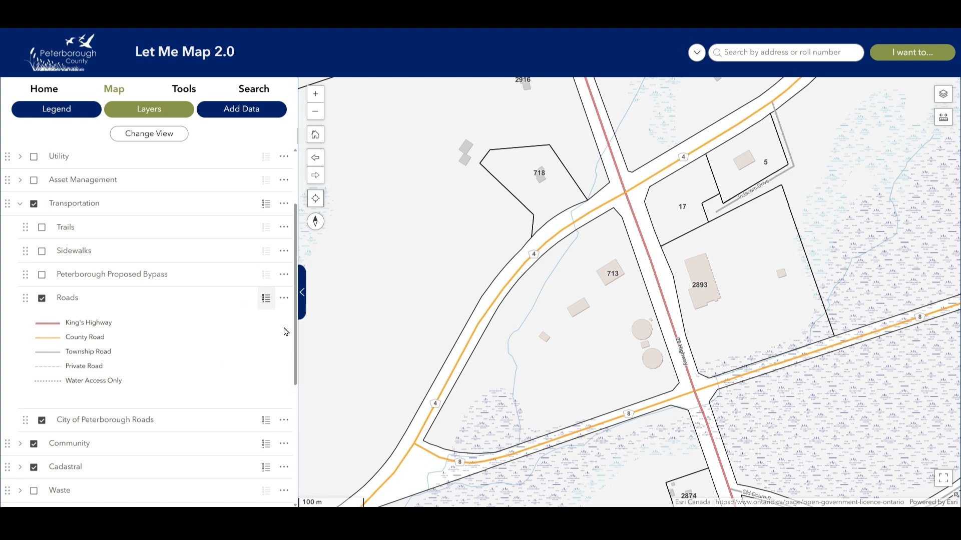
left_click(283, 297)
left_click(280, 349)
left_click(284, 298)
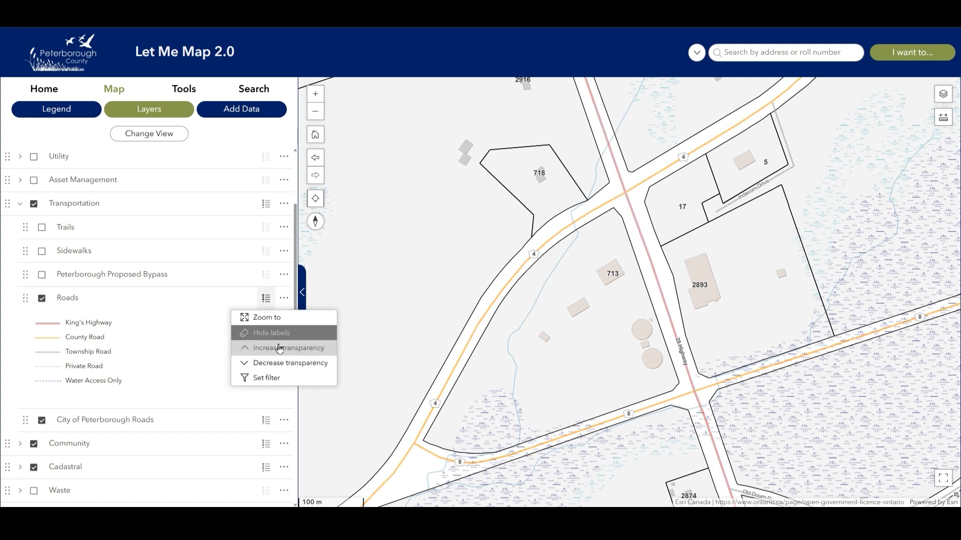
left_click(278, 348)
Decrease the Roads layer's transparency three times back to full strength.
left_click(284, 297)
left_click(277, 363)
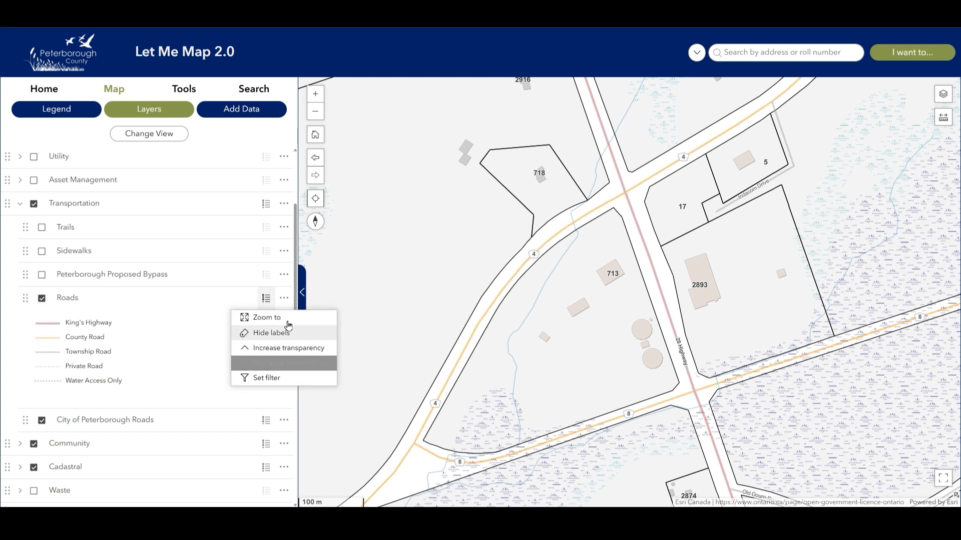
left_click(284, 298)
left_click(277, 363)
left_click(284, 298)
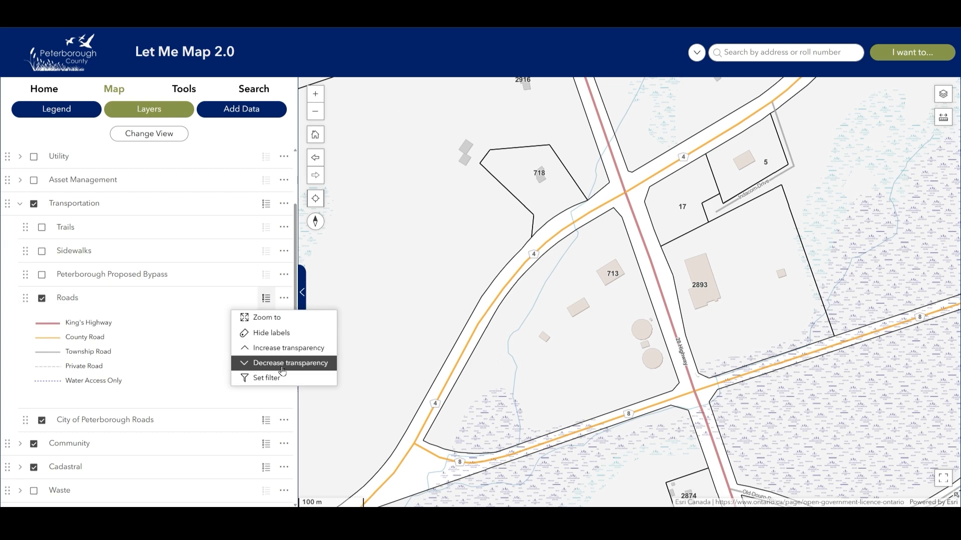
left_click(276, 364)
scroll(180, 320, "down", 1)
scroll(180, 318, "down", 5)
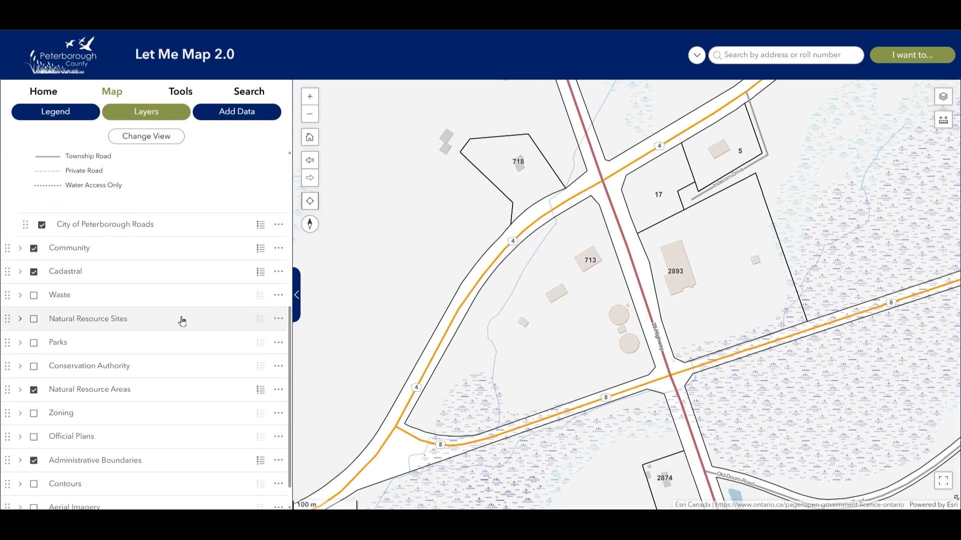
Expand Natural Resource Areas, open the Wetland filter window and show the Wetland legend classes.
left_click(20, 360)
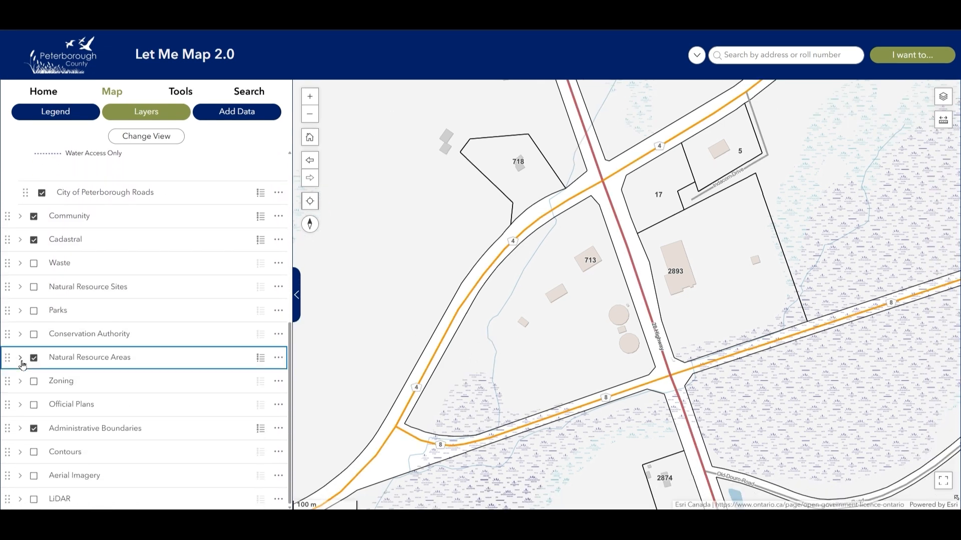
scroll(185, 364, "down", 5)
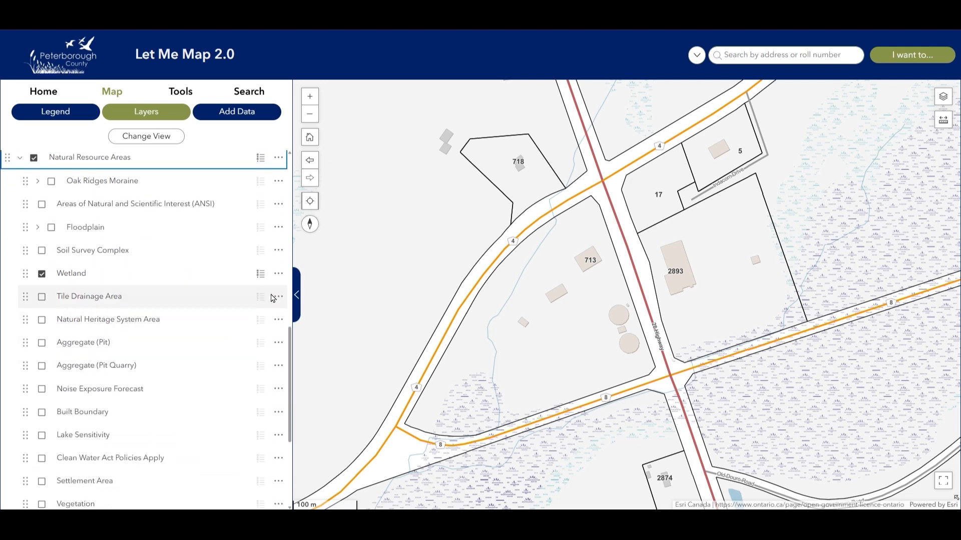
left_click(279, 274)
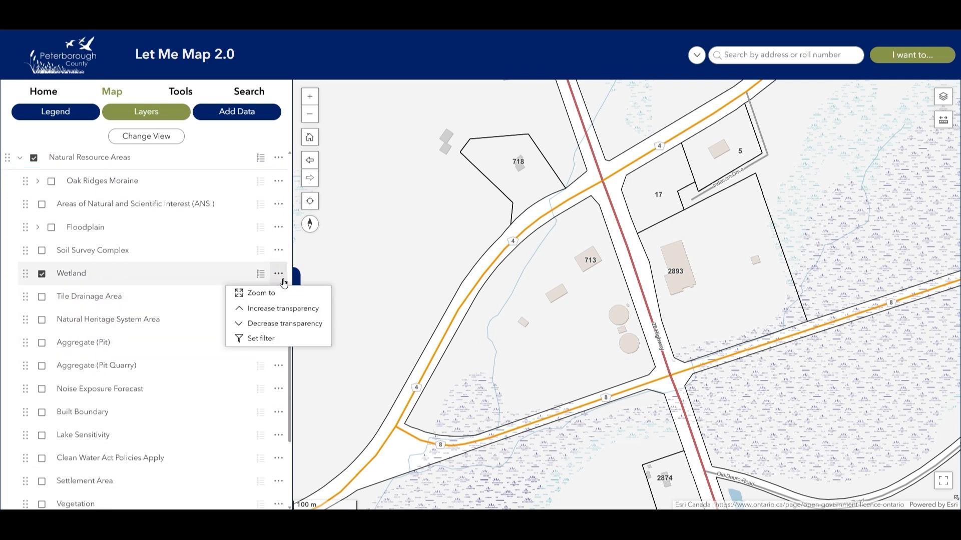
left_click(275, 340)
left_click_drag(239, 54, 428, 132)
left_click(260, 274)
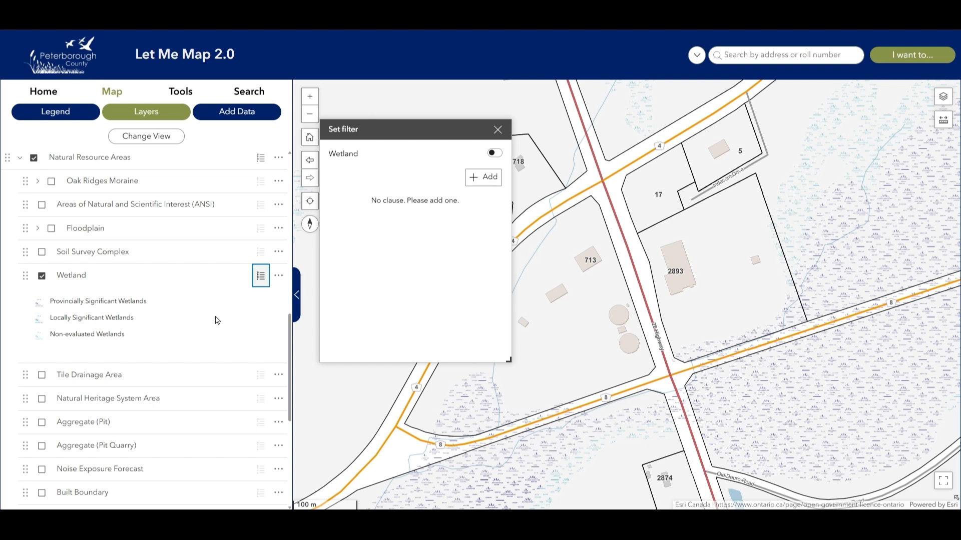
Add a filter clause on the wetland evaluation field equal to Provincially Significant Wetlands.
left_click(482, 181)
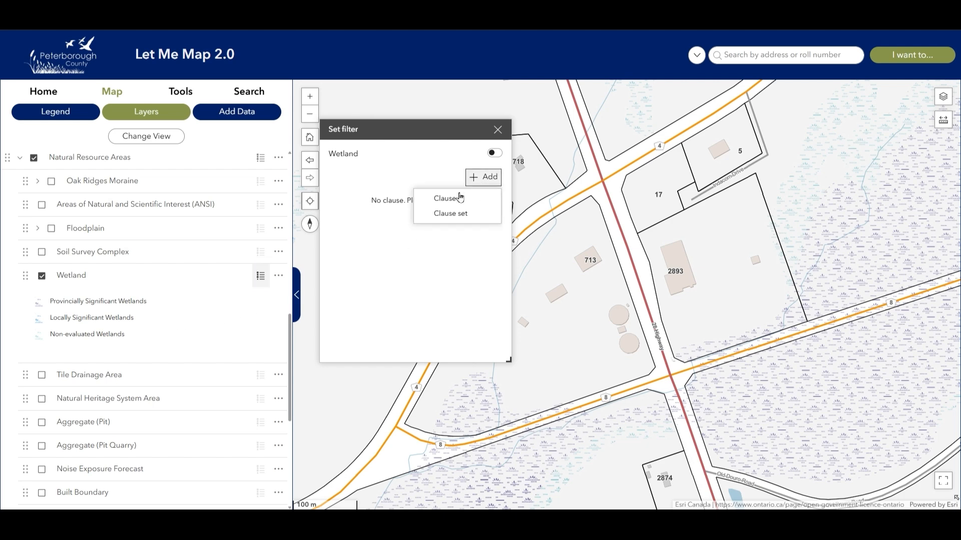
left_click(453, 196)
left_click(404, 226)
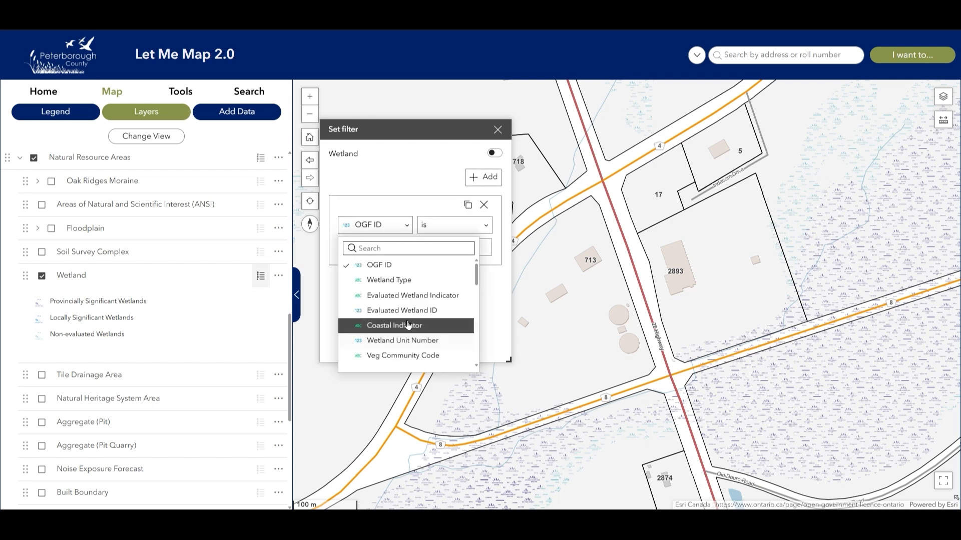
scroll(432, 320, "down", 2)
scroll(432, 320, "down", 10)
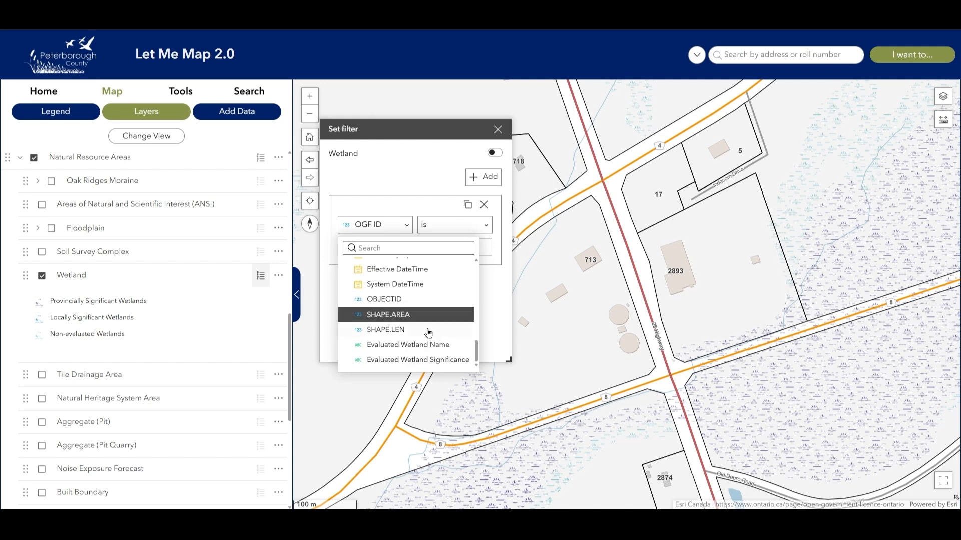
left_click(433, 361)
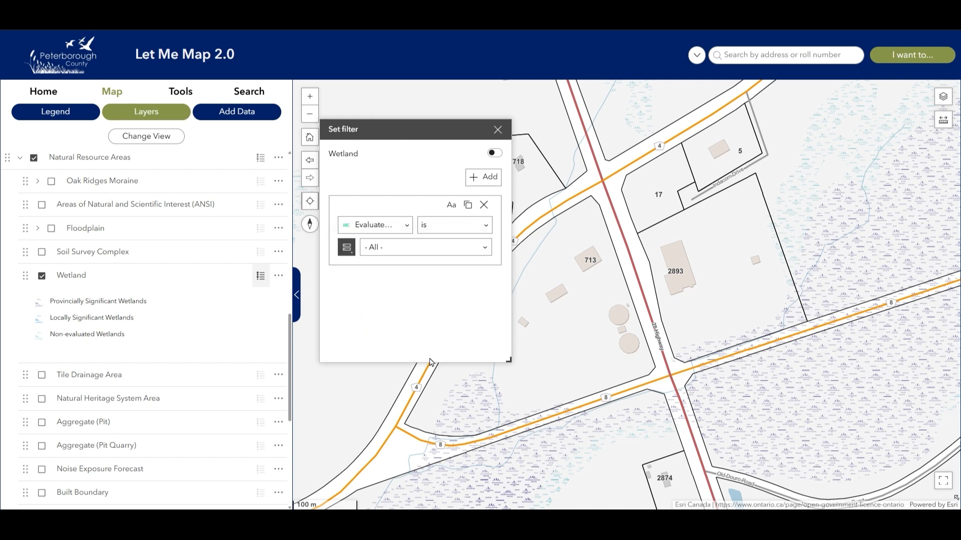
left_click(452, 248)
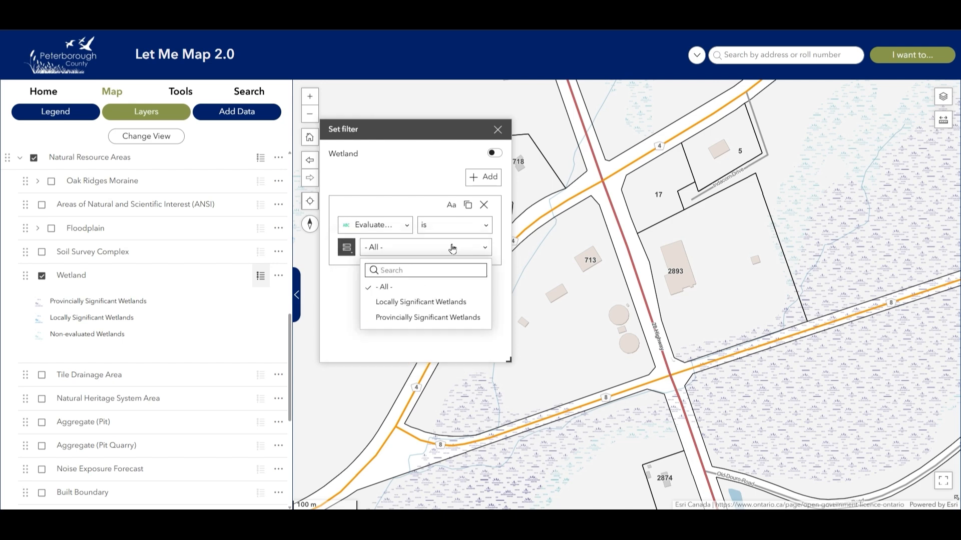
left_click(454, 320)
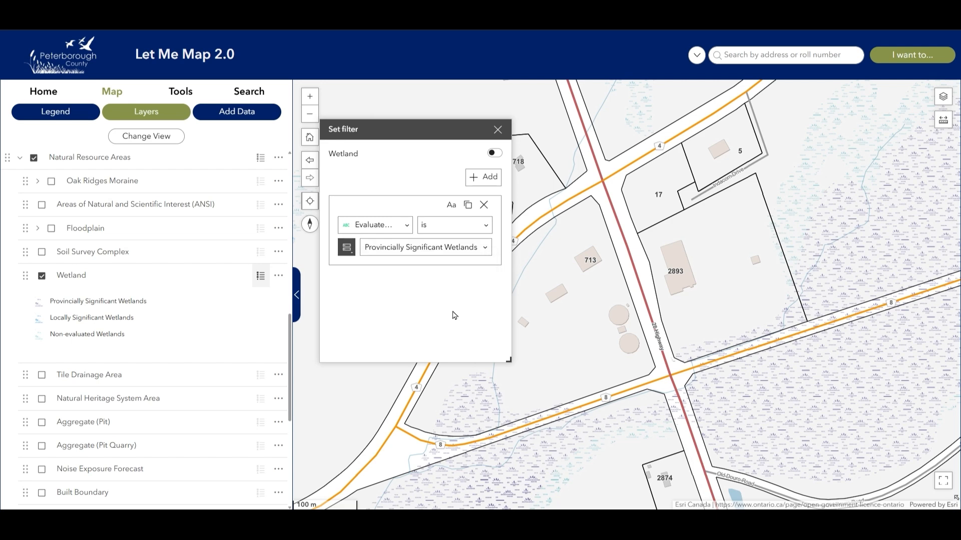
Toggle the Wetland filter on and off to compare, then close the filter window.
left_click(501, 156)
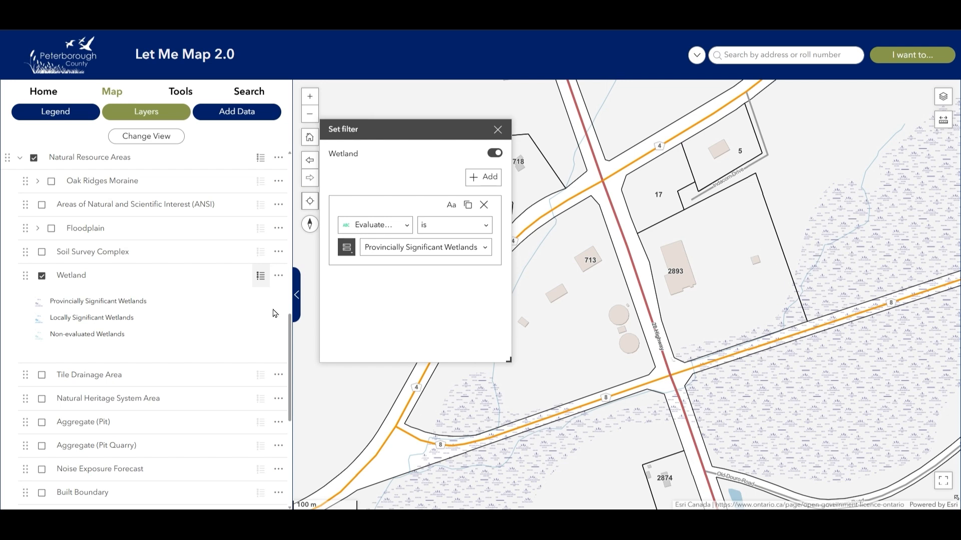
scroll(694, 336, "down", 2)
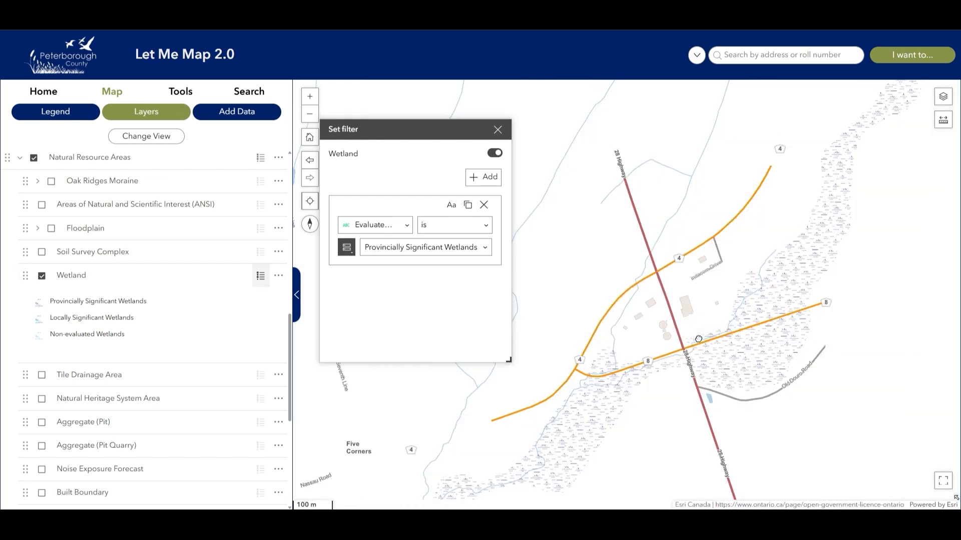
left_click(495, 154)
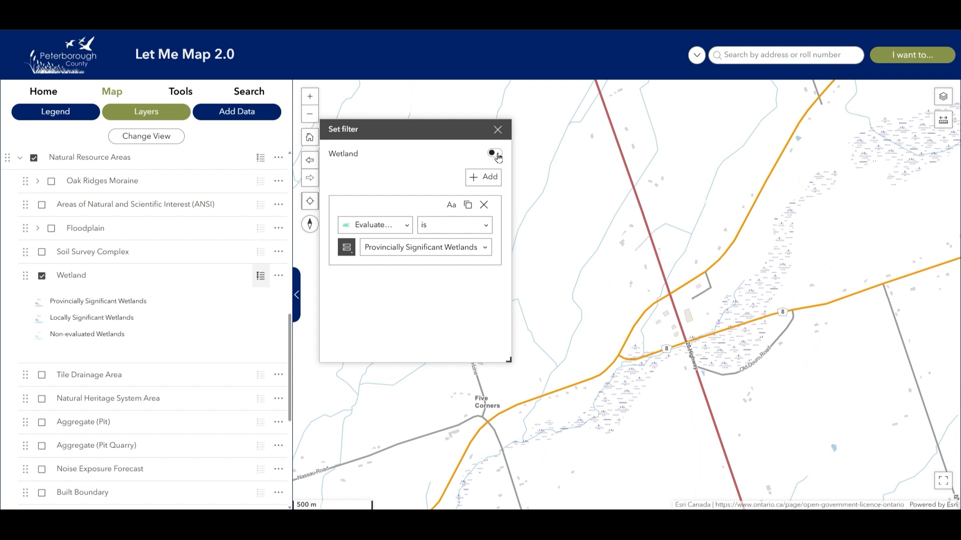
left_click(495, 153)
left_click(495, 153)
left_click(496, 155)
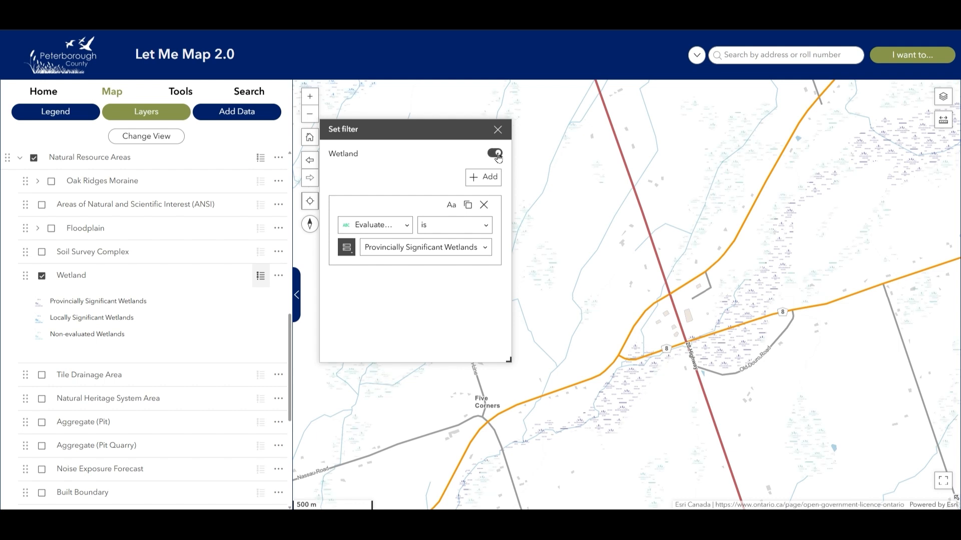
left_click(497, 155)
left_click(497, 131)
scroll(674, 343, "up", 2)
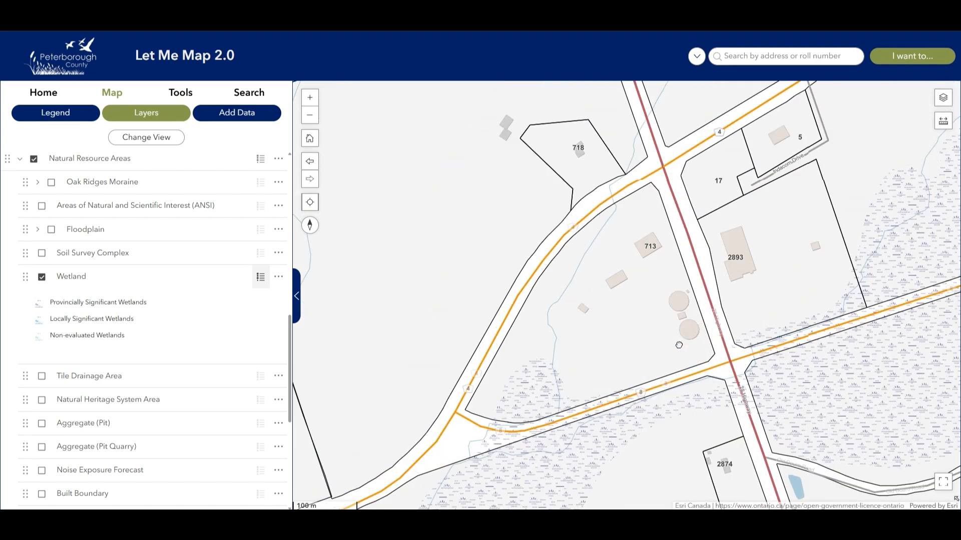
left_click(555, 379)
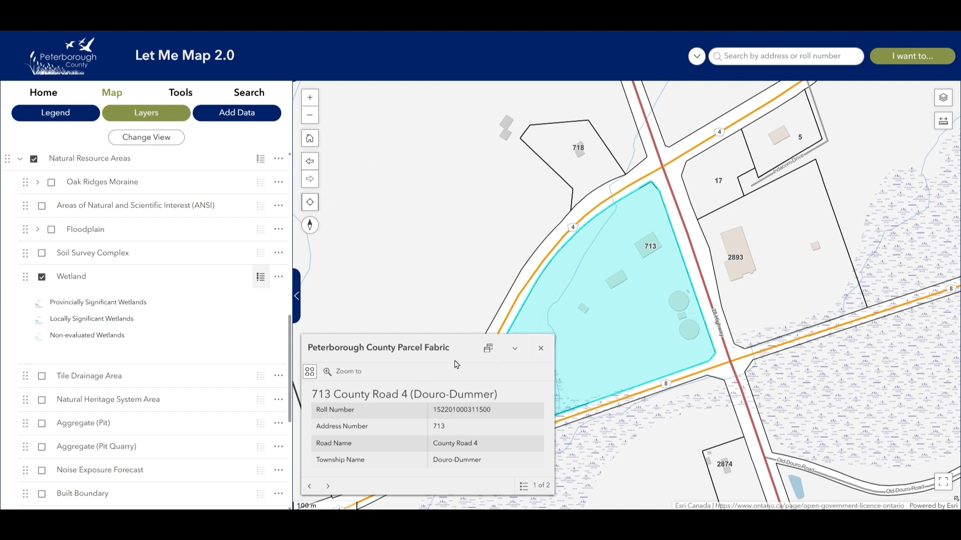
left_click(543, 487)
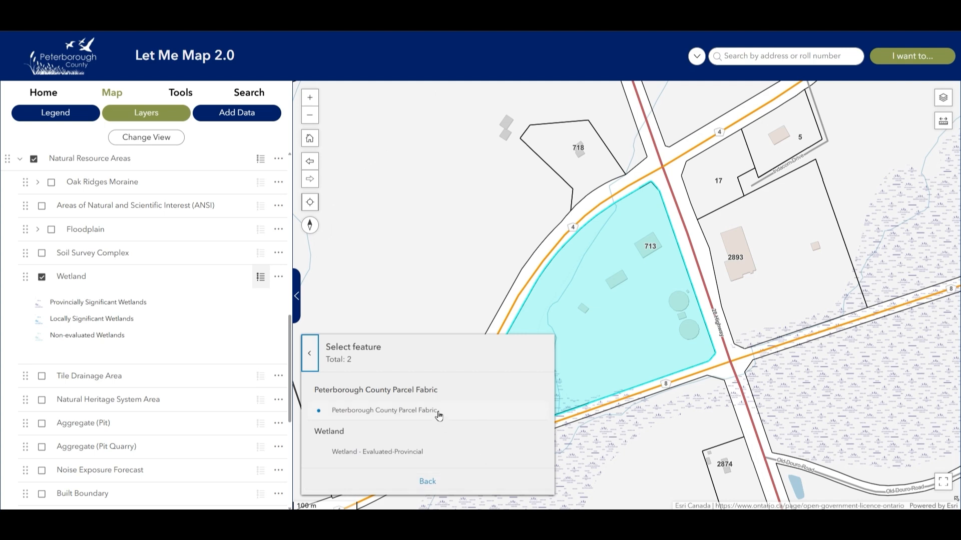
left_click(397, 454)
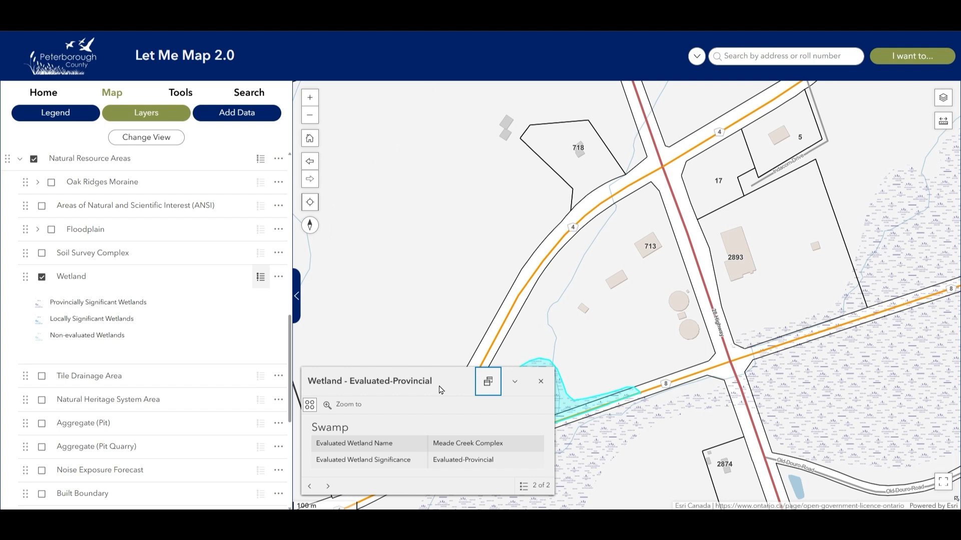
left_click(311, 488)
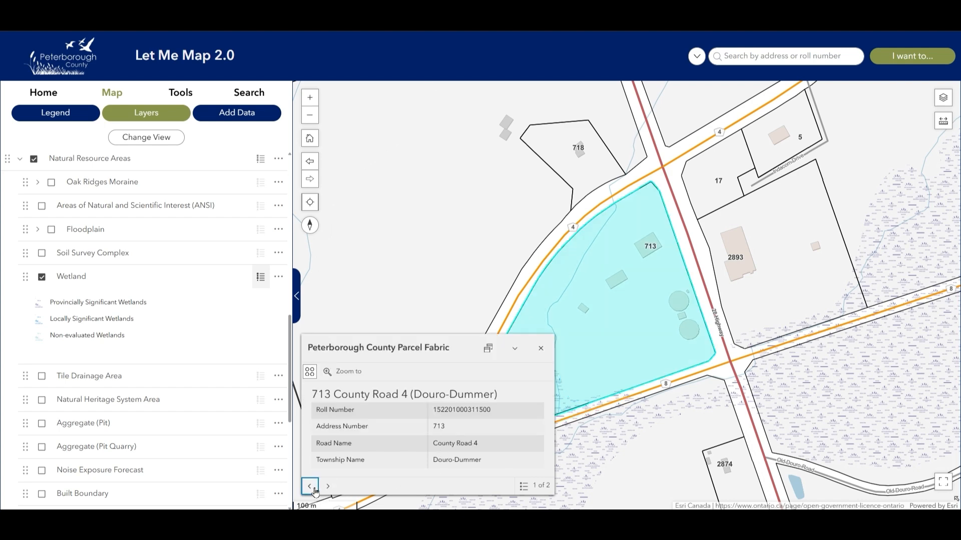
left_click(329, 488)
left_click(312, 488)
left_click(330, 487)
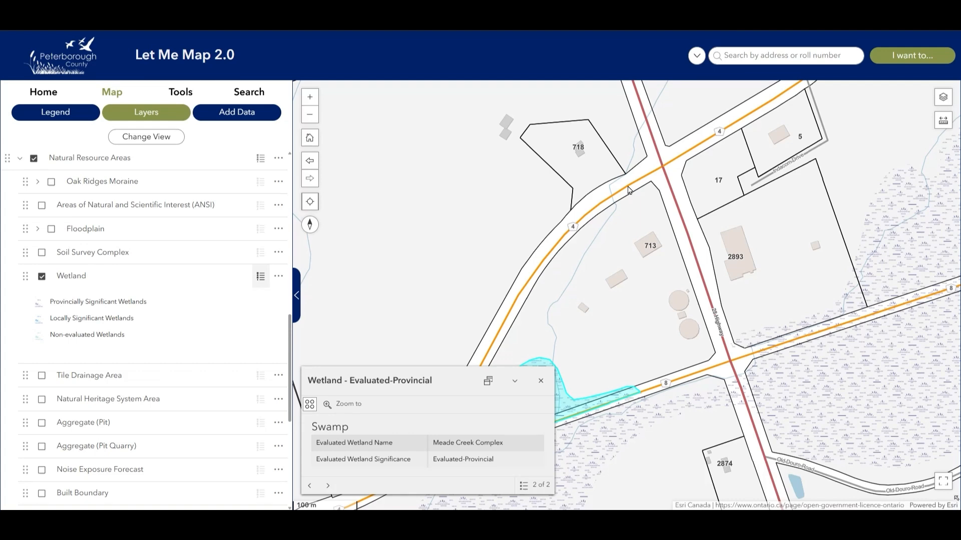
left_click(540, 381)
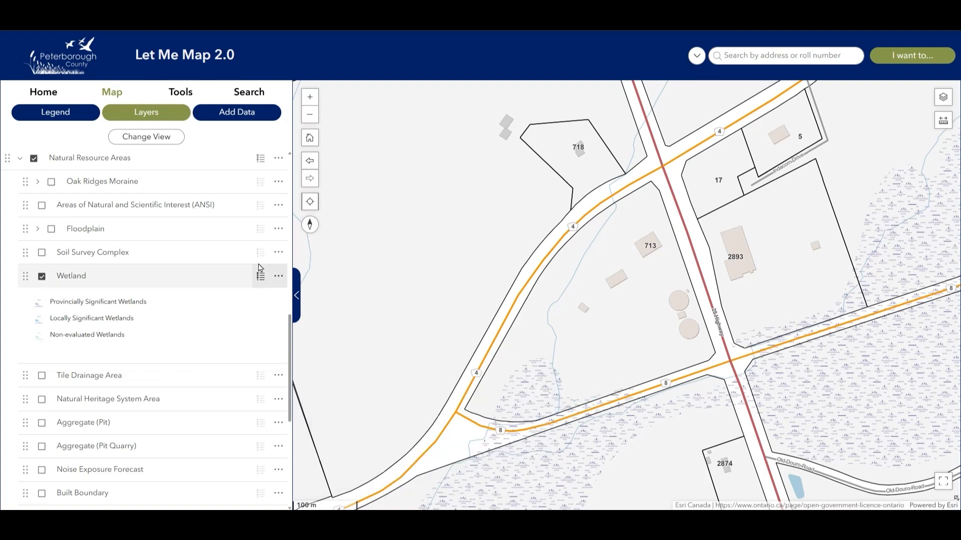
Switch to the preset Zoning: Selwyn map view.
left_click(168, 139)
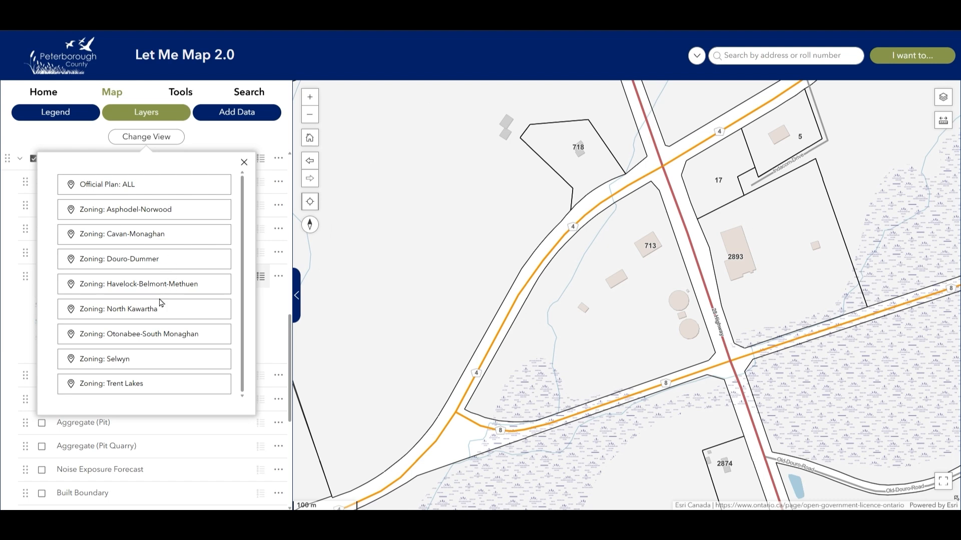
left_click(152, 364)
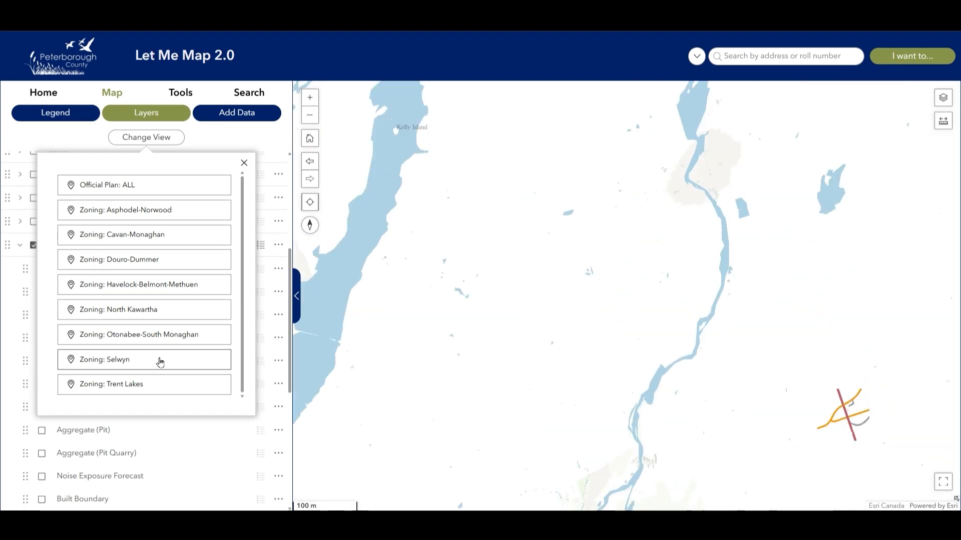
left_click(245, 164)
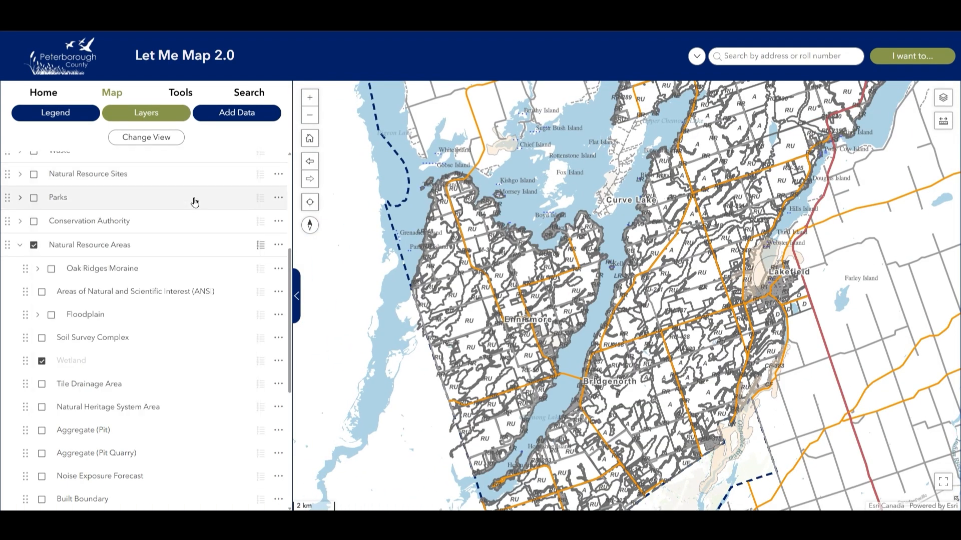
Expand Zoning > Selwyn, toggle Selwyn Zoning Bylaws off and back on, then collapse the group.
left_click(20, 245)
left_click(20, 382)
scroll(47, 375, "down", 4)
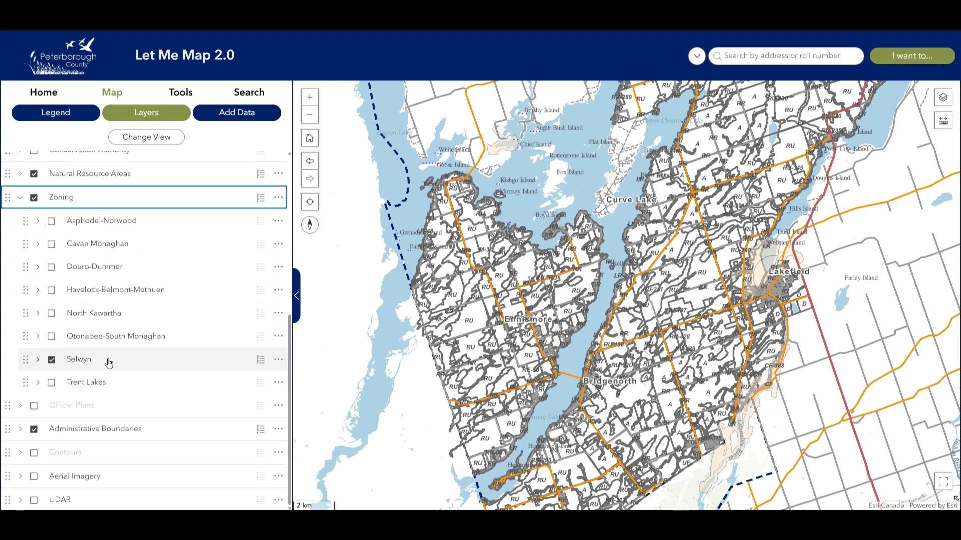
left_click(38, 360)
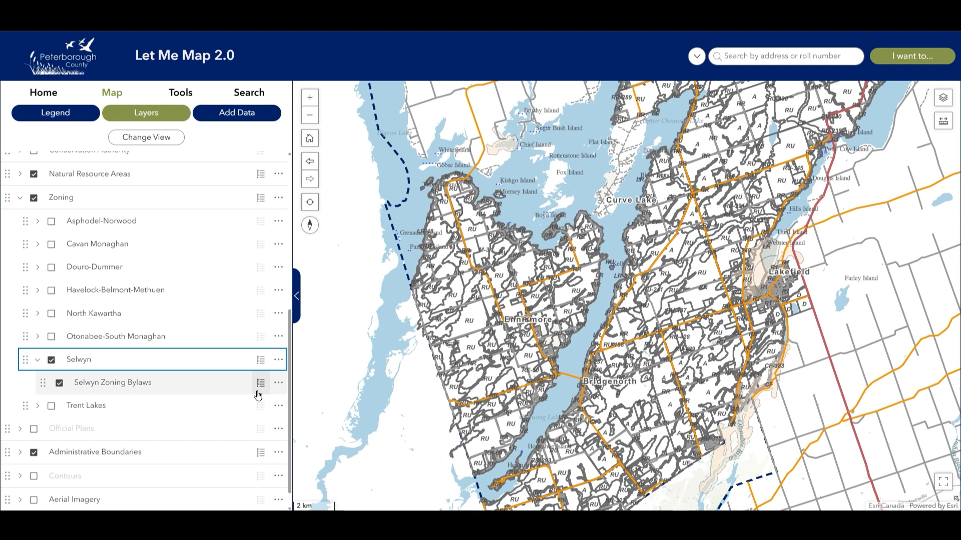
left_click(59, 382)
left_click(59, 382)
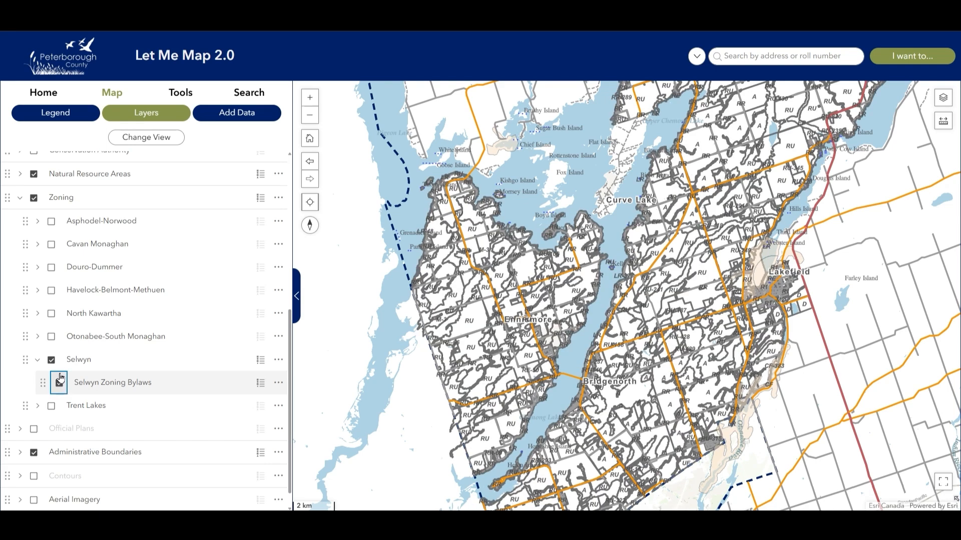
left_click(38, 360)
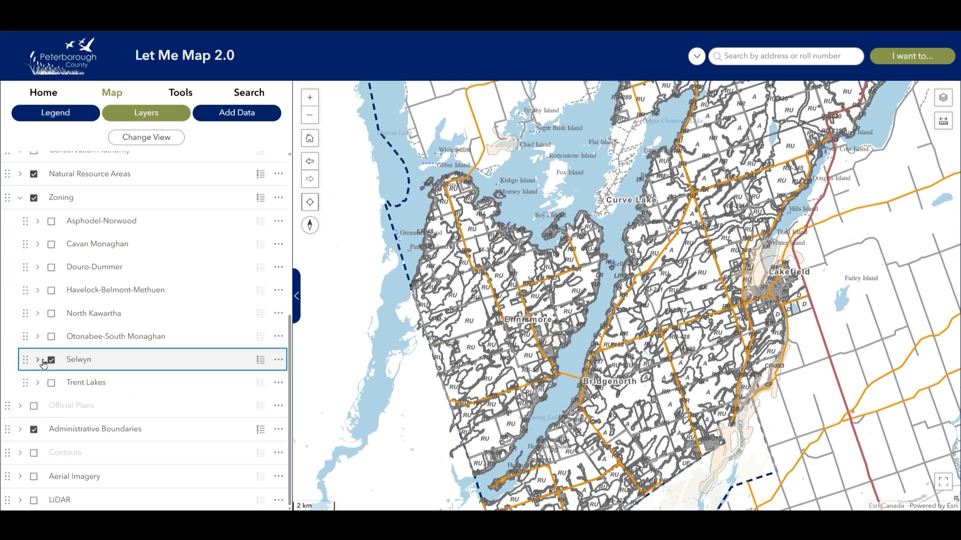
left_click(165, 139)
Jump to the Zoning: Douro-Dummer view and peek at its zoning group.
left_click(144, 259)
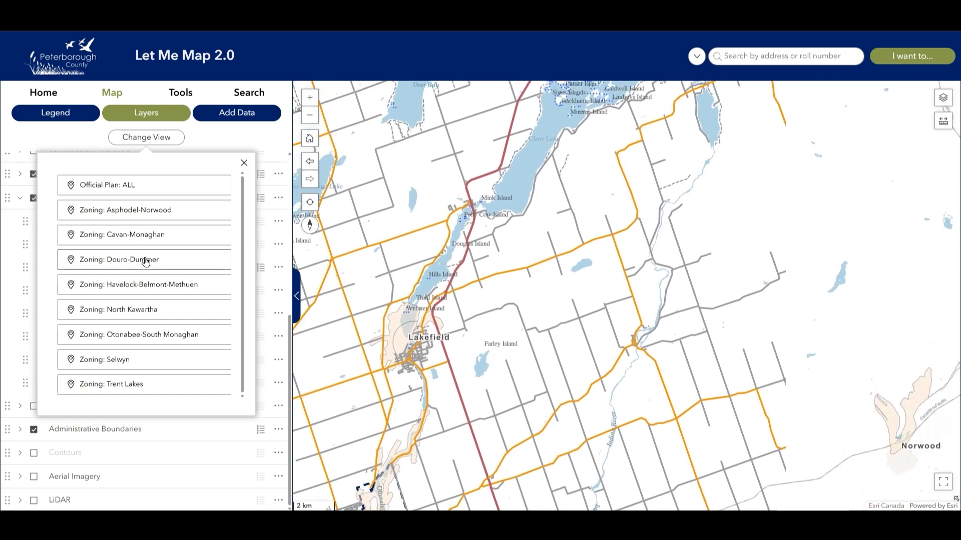
left_click(244, 163)
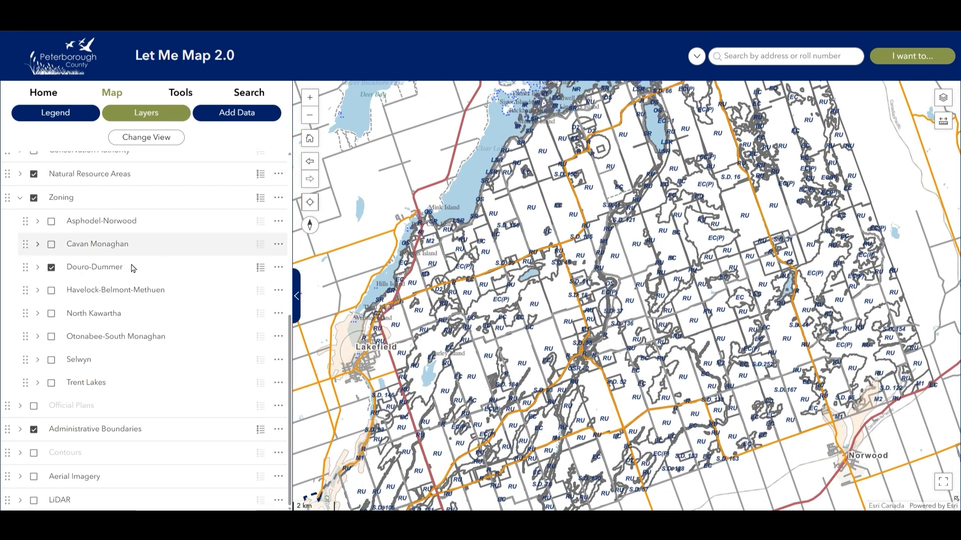
left_click(38, 267)
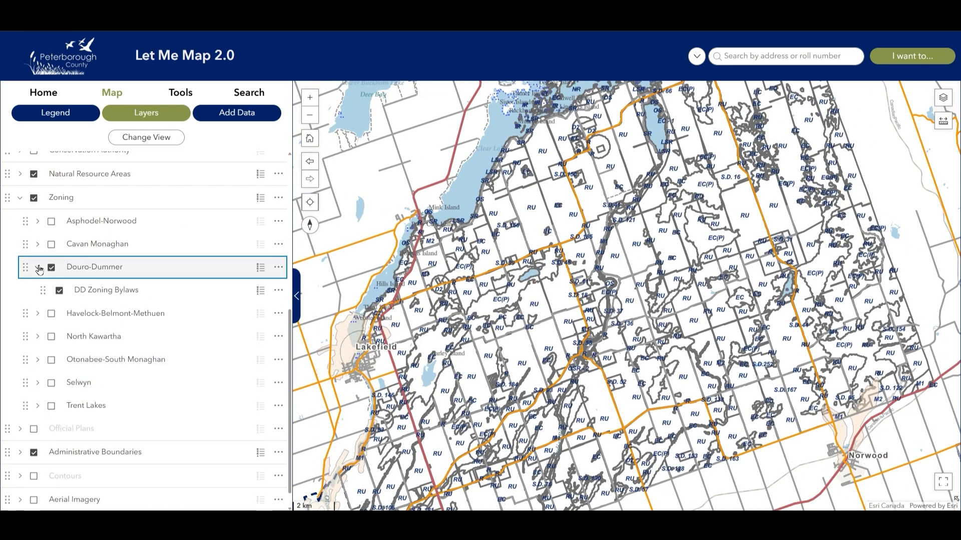
left_click(39, 269)
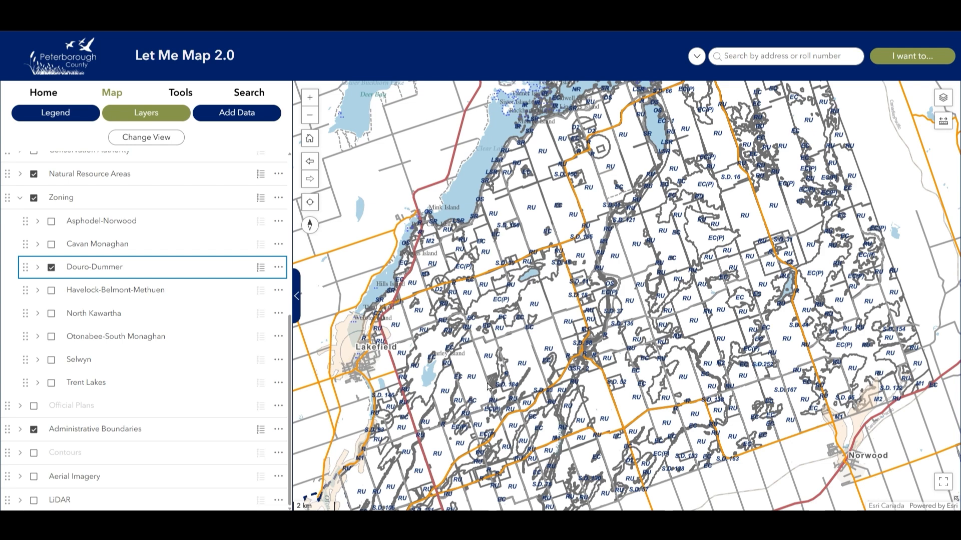
Turn off the Zoning layer and zoom out to the full county extent.
left_click(34, 199)
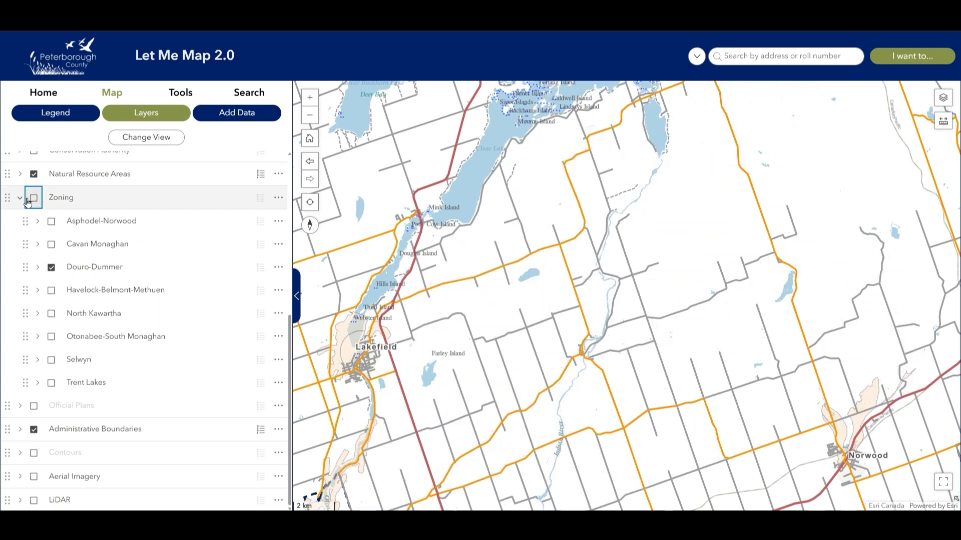
left_click(20, 197)
left_click(310, 145)
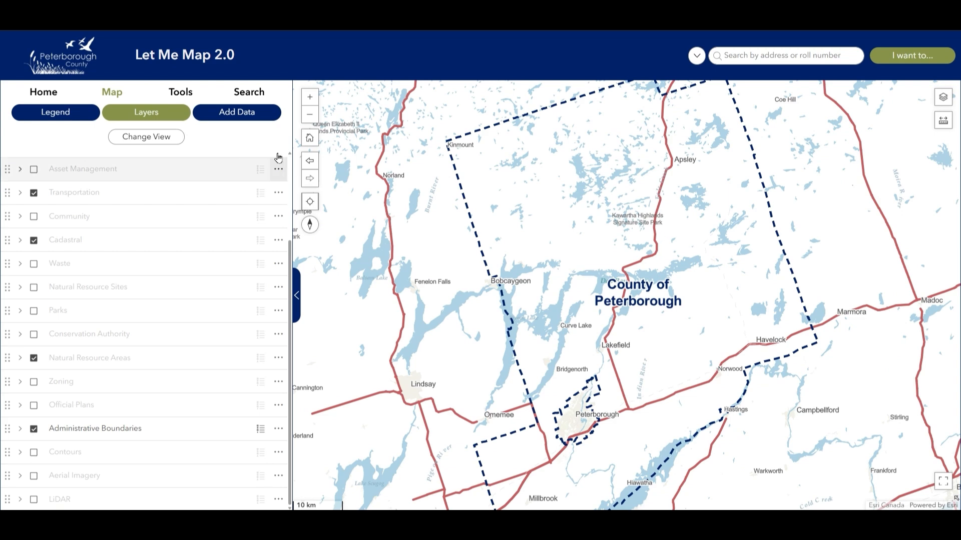
Open the Add Data section, browse the dialog's URL service types and File upload options, then close it.
left_click(238, 116)
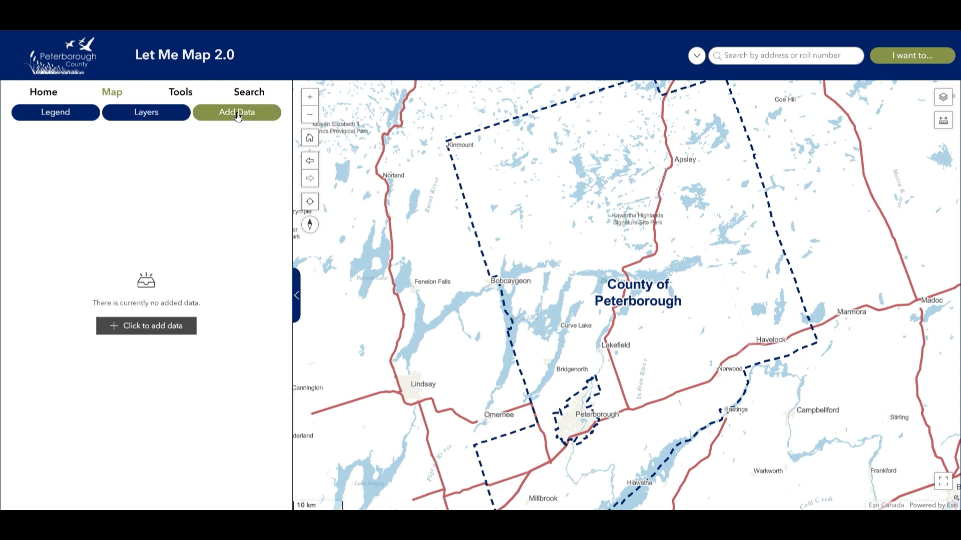
left_click(157, 334)
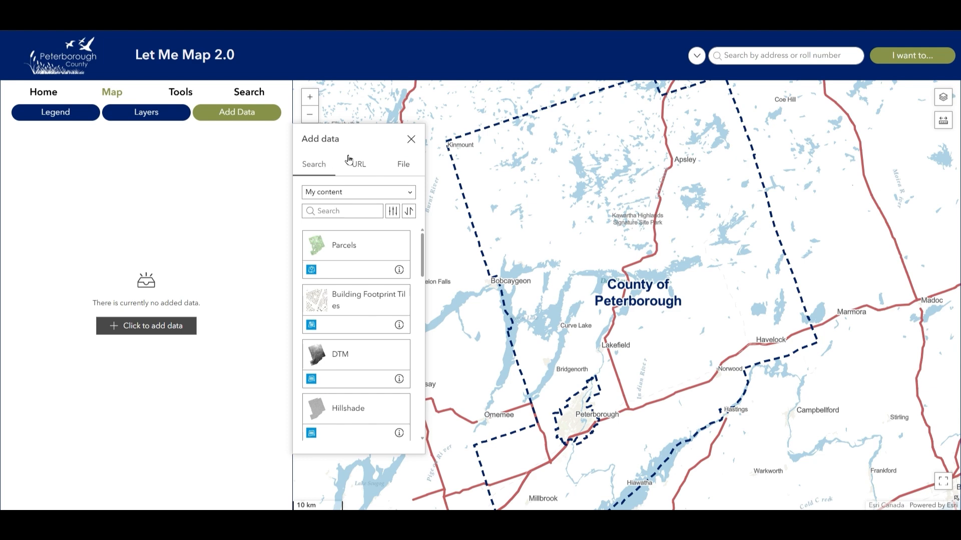
left_click(373, 170)
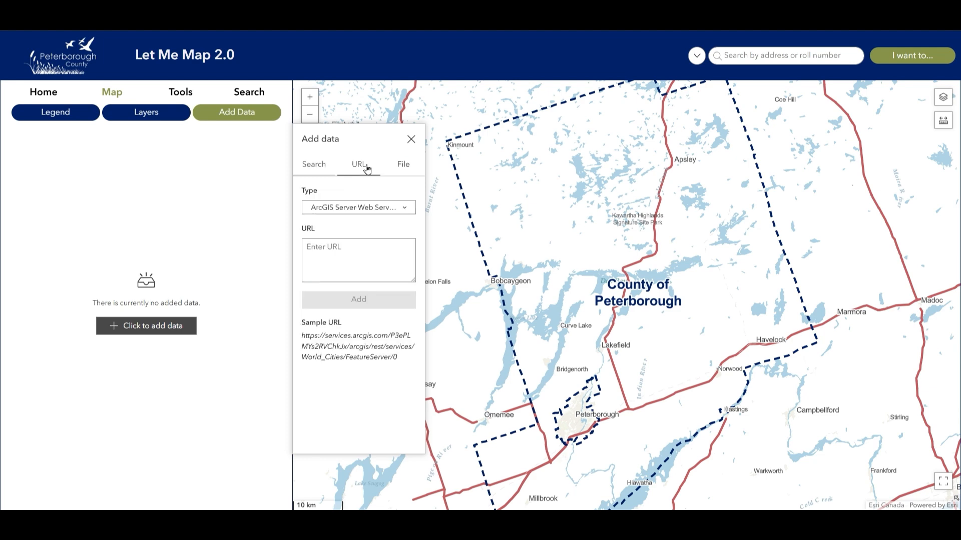
left_click(381, 209)
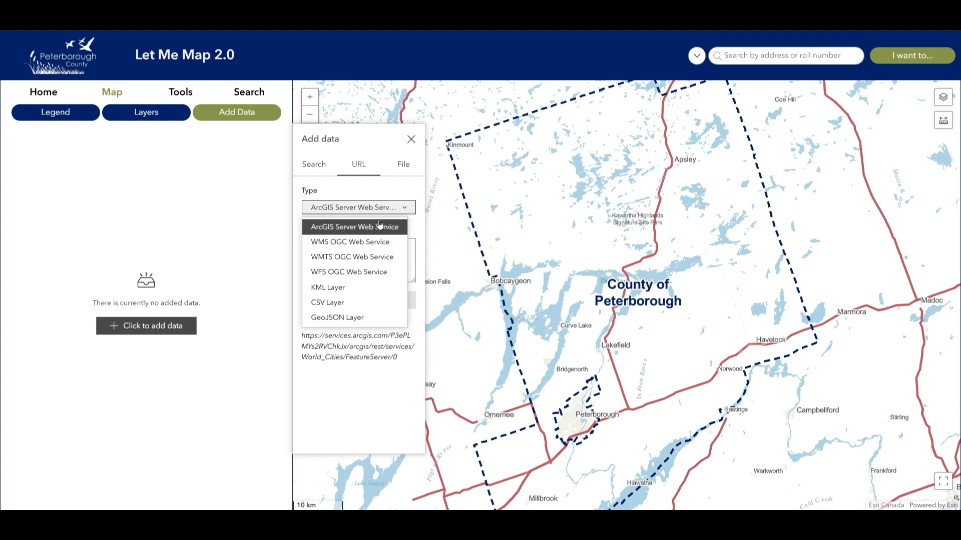
left_click(401, 169)
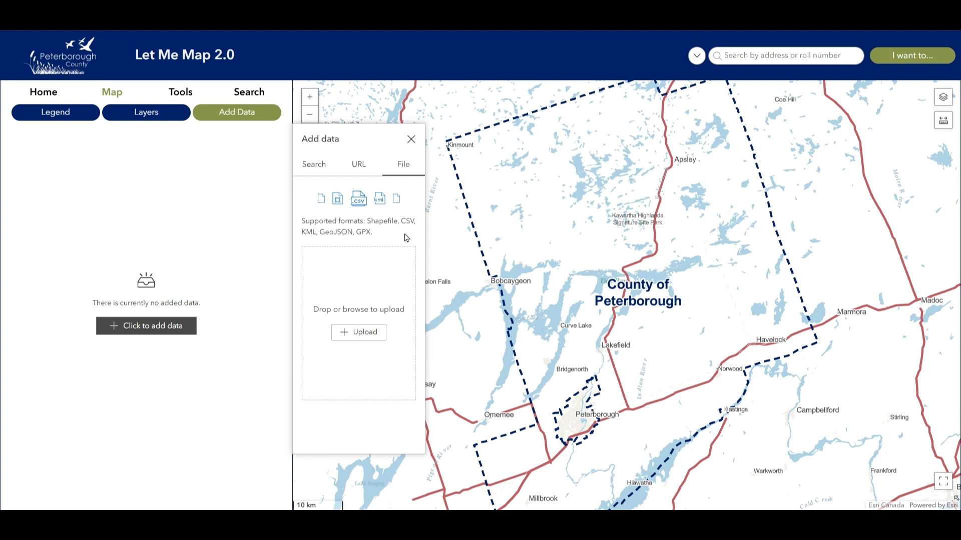
left_click(412, 140)
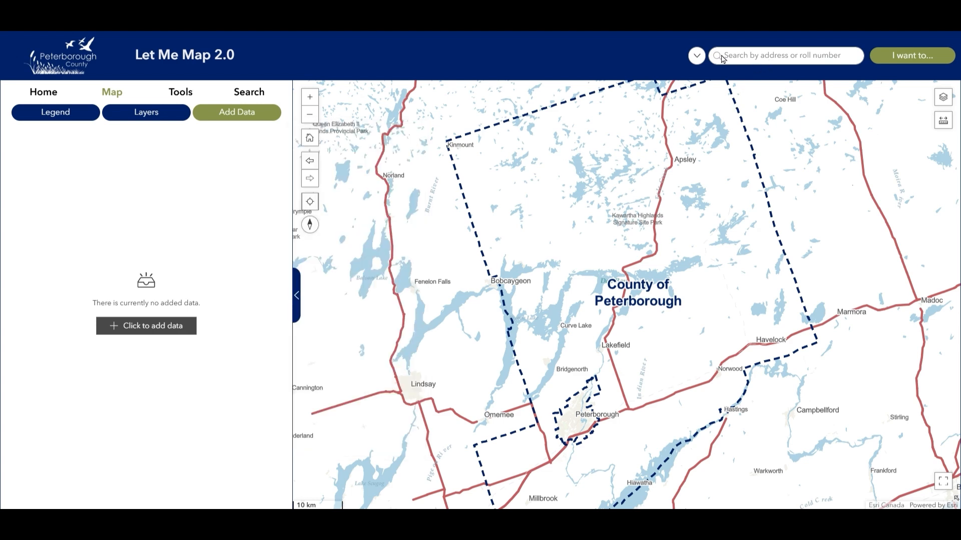
left_click(788, 60)
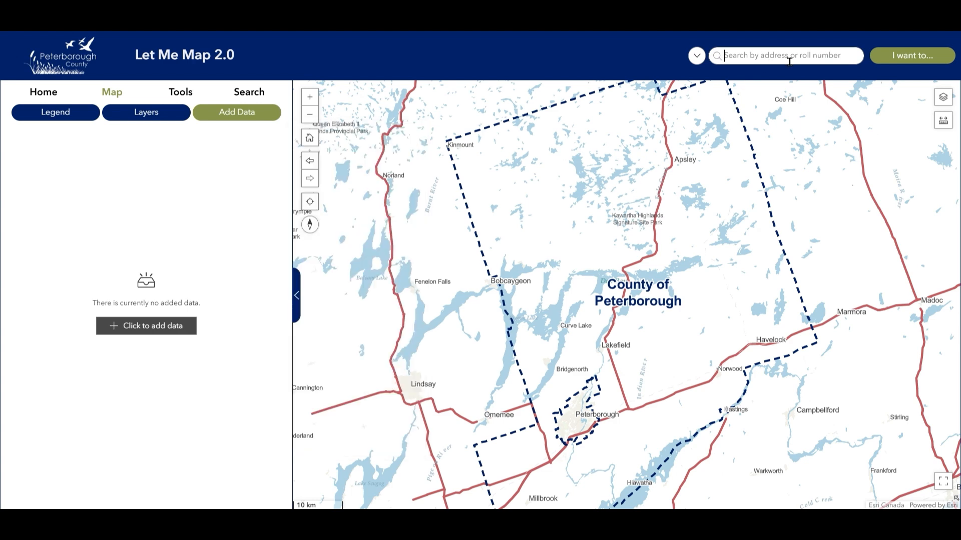
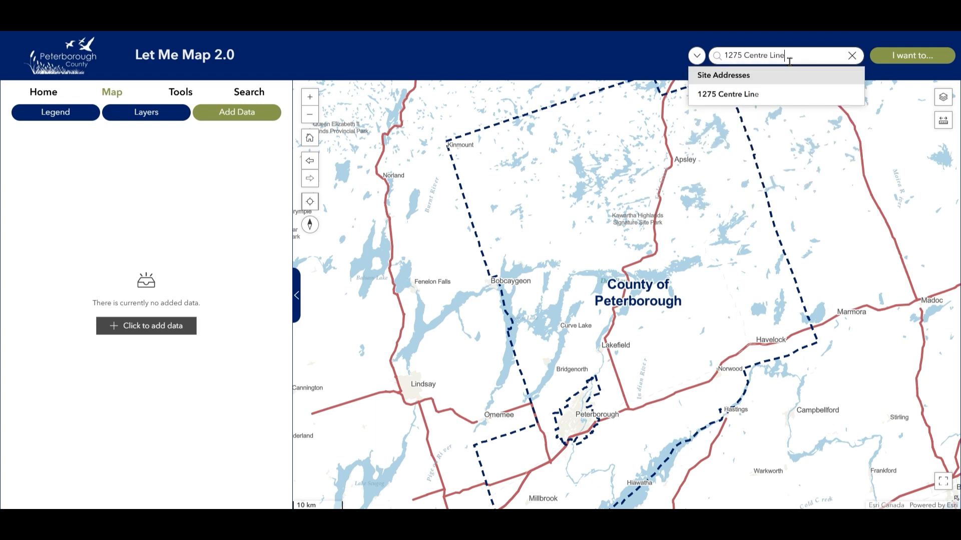
left_click(760, 94)
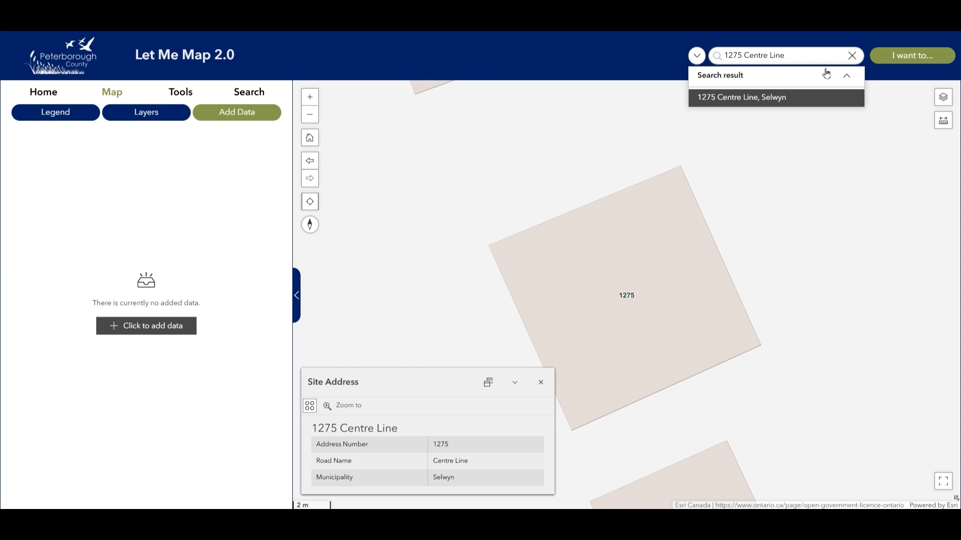
left_click_drag(814, 64, 725, 61)
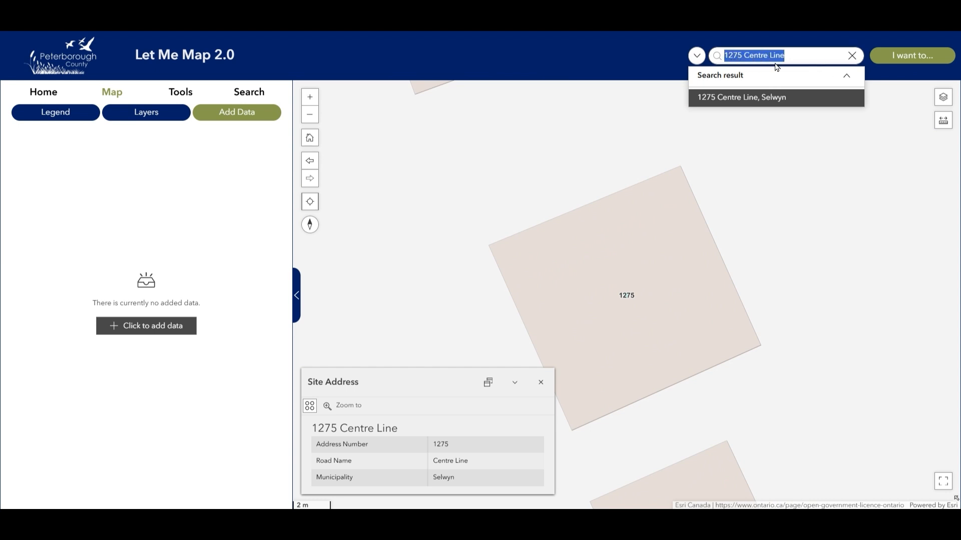
key("ctrl+v")
key("Return")
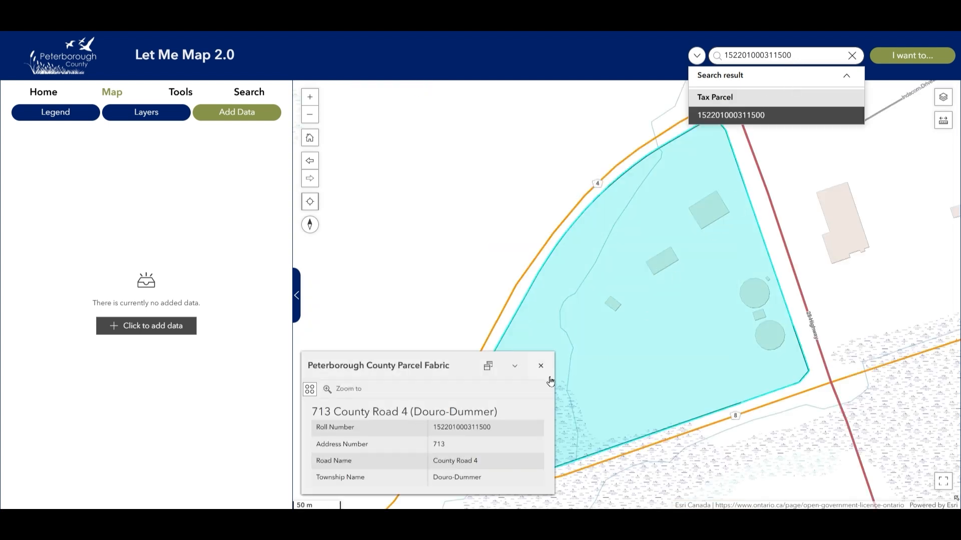
left_click(544, 369)
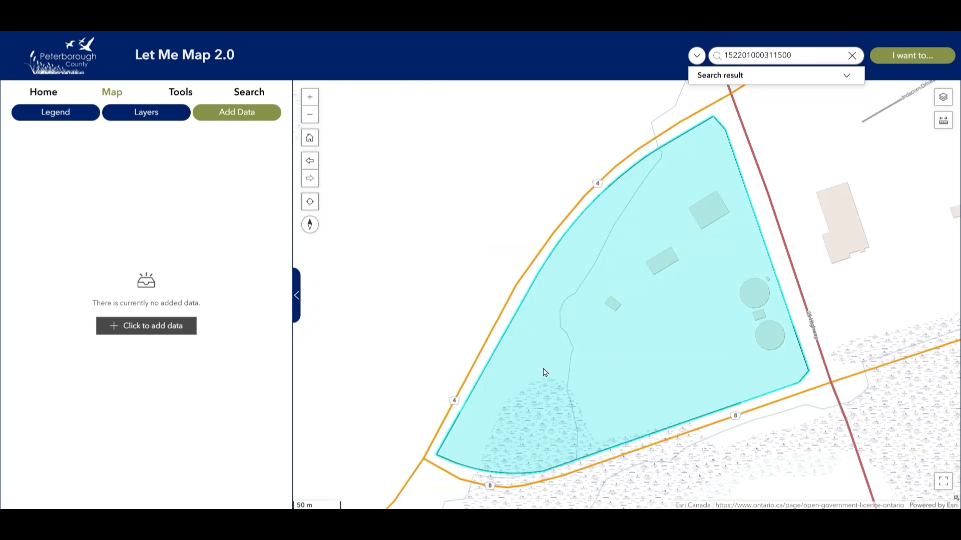
left_click(310, 139)
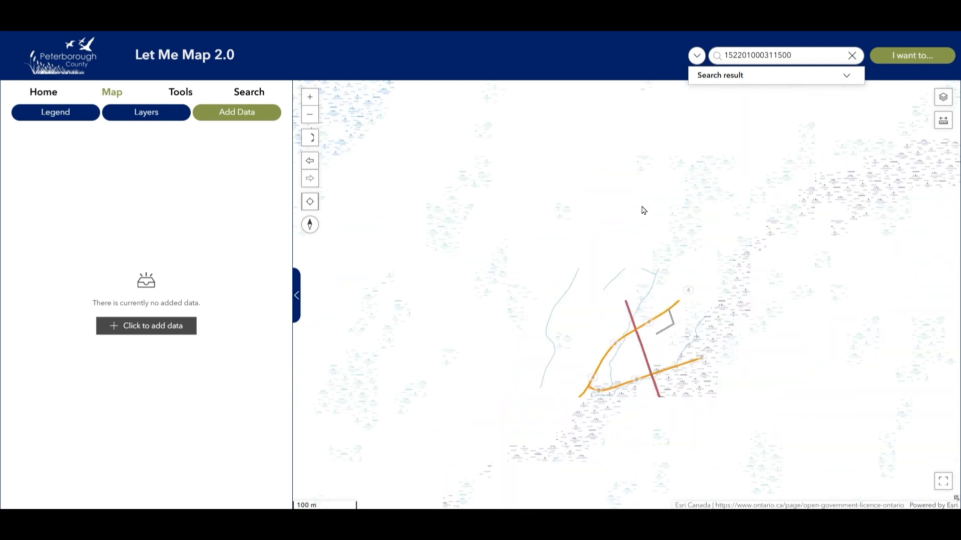
left_click(954, 59)
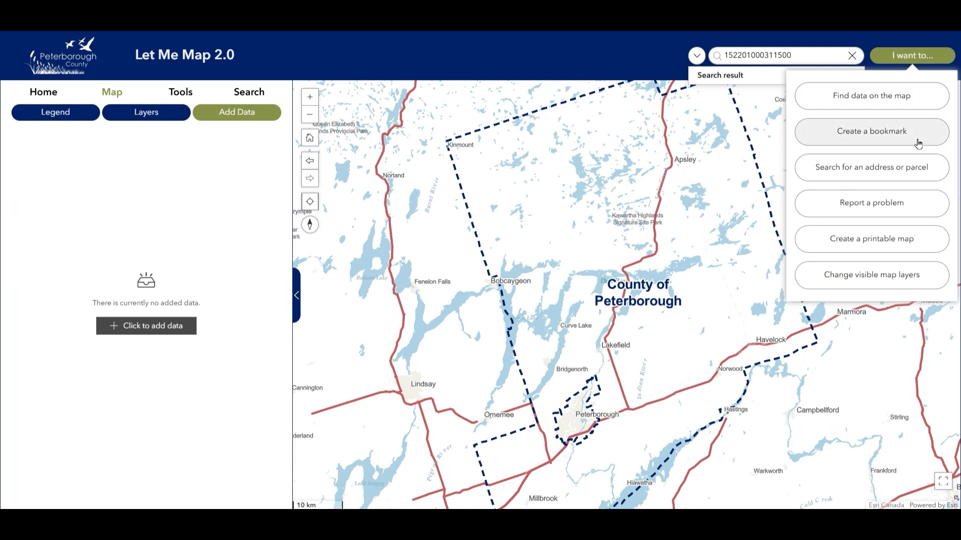
left_click(923, 209)
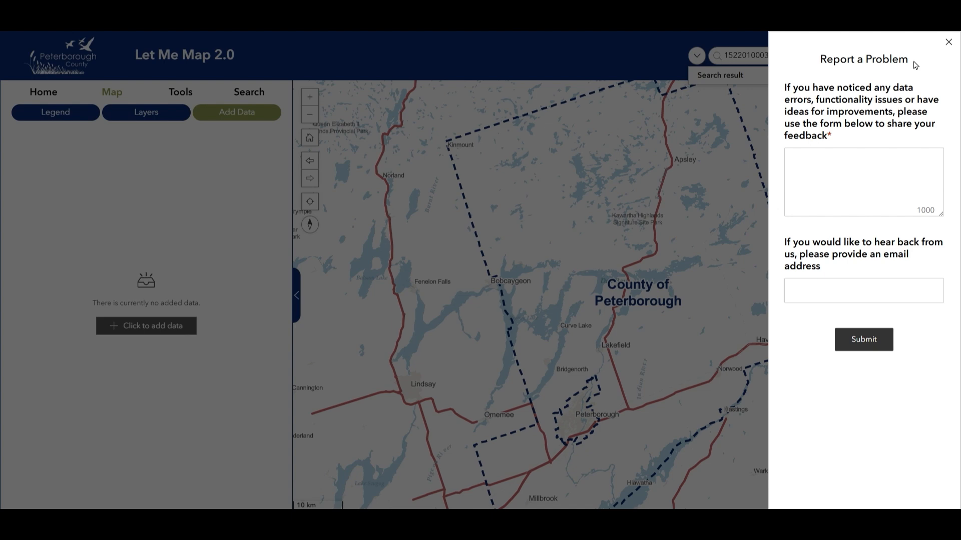
left_click(949, 42)
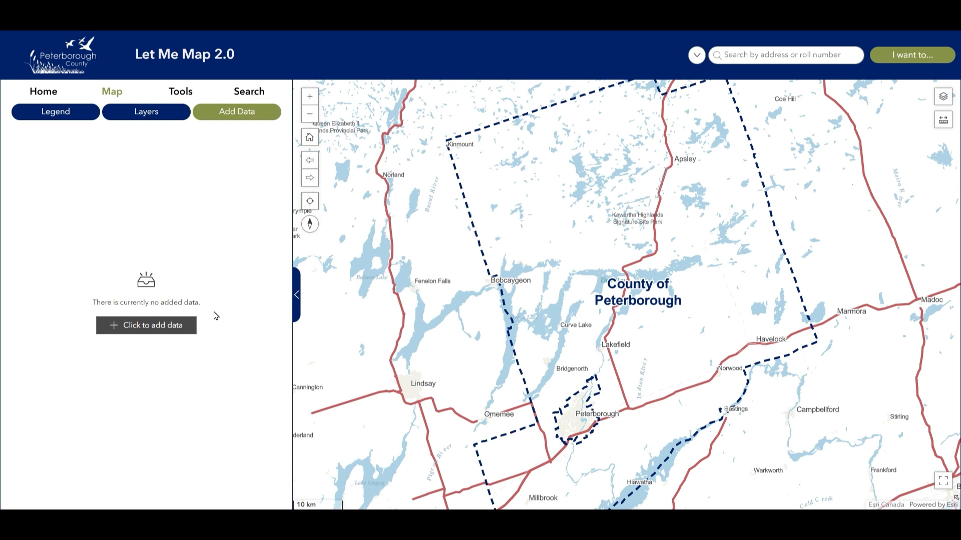
Step the side panel from Home through Tools to the Search tab listing Site Address, Tax Parcel, Roads and Lakes.
left_click(44, 91)
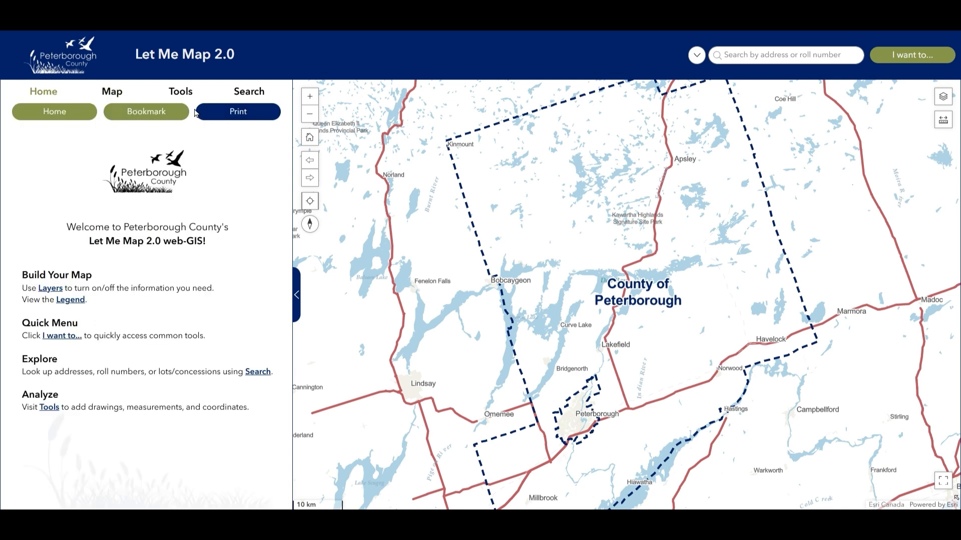
left_click(189, 94)
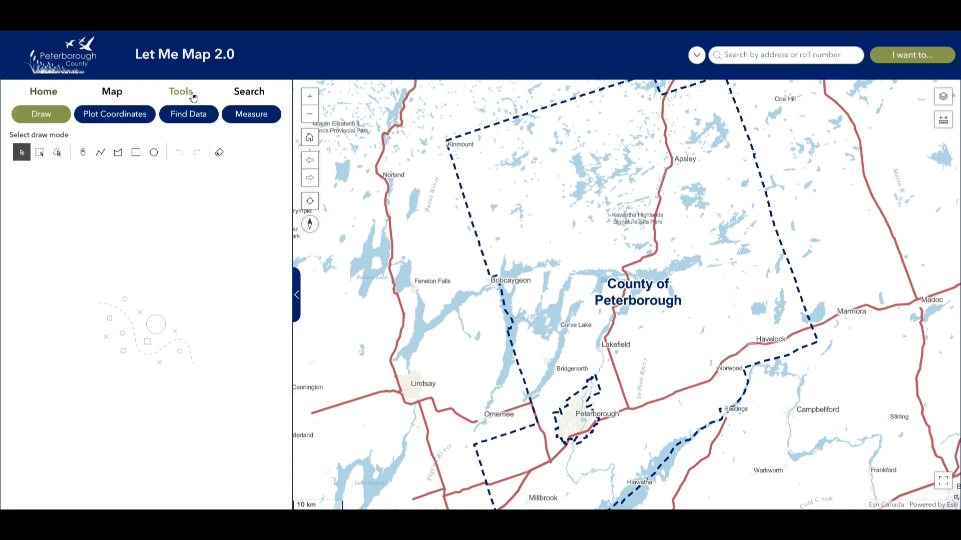
left_click(257, 96)
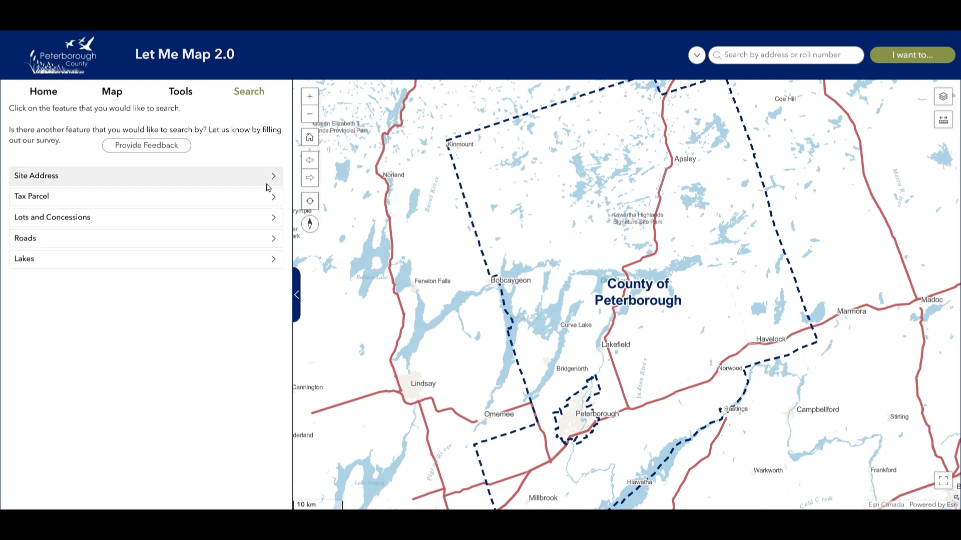